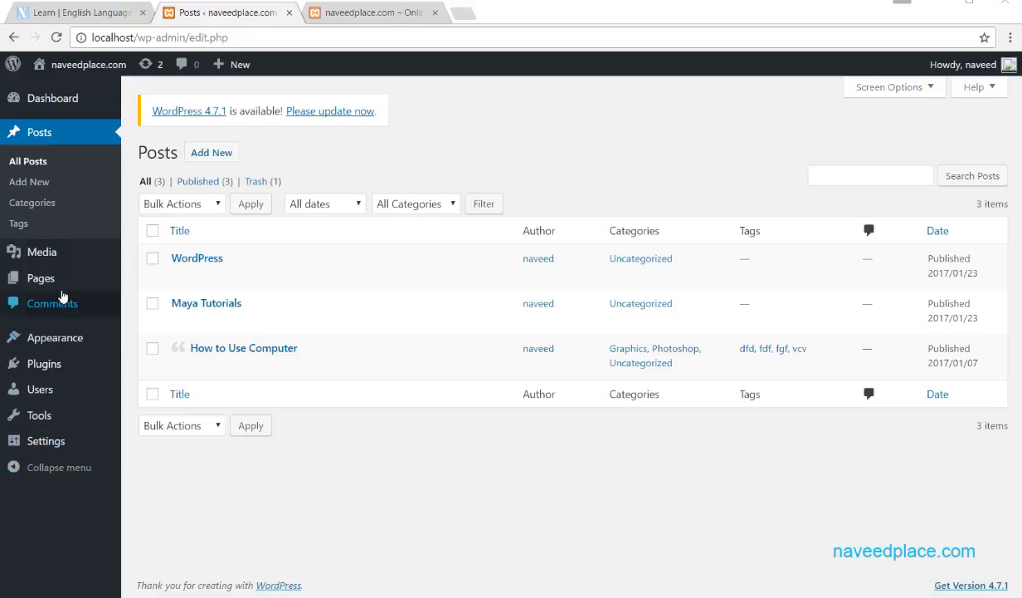
Step: Go from the dashboard to the Posts list and start a new post
mouse_move(63, 262)
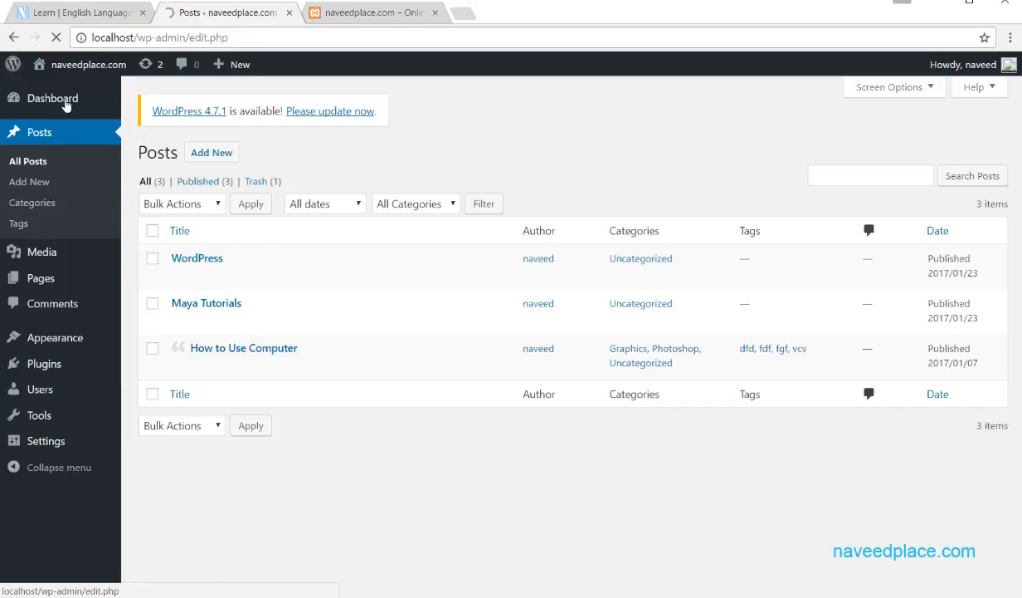
click(65, 101)
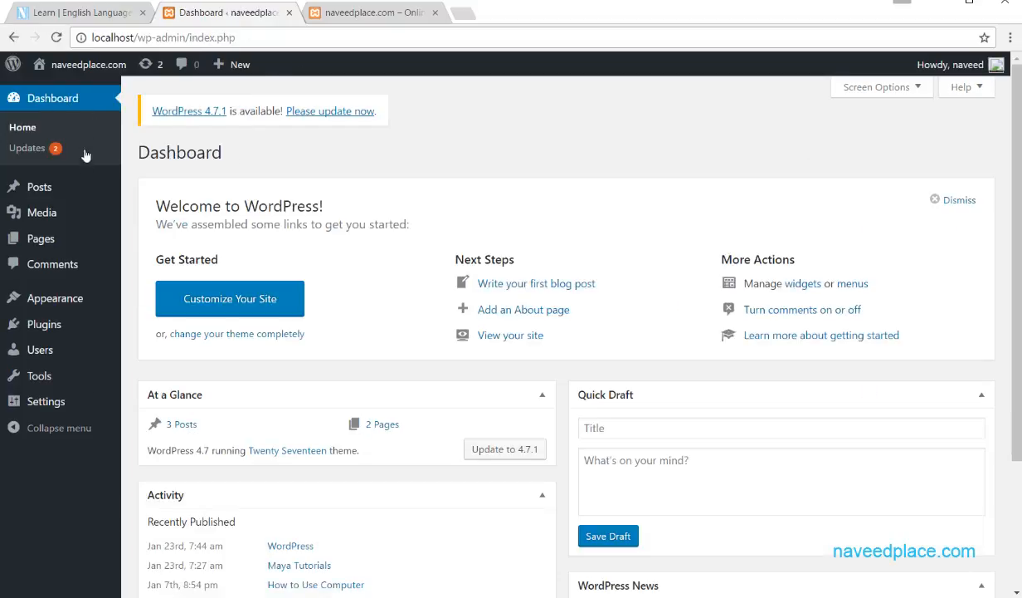
mouse_move(85, 190)
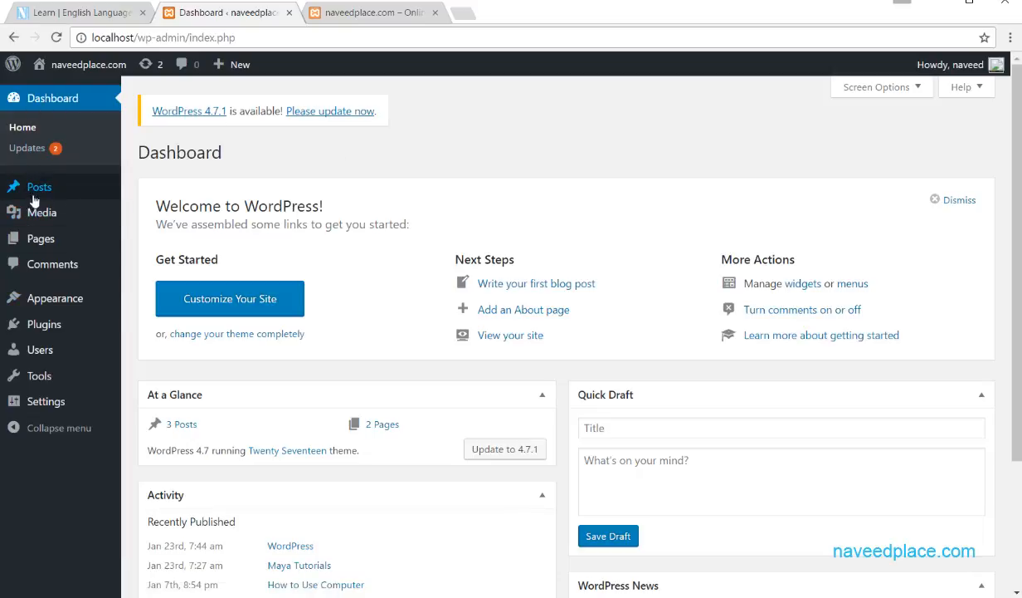
mouse_move(47, 198)
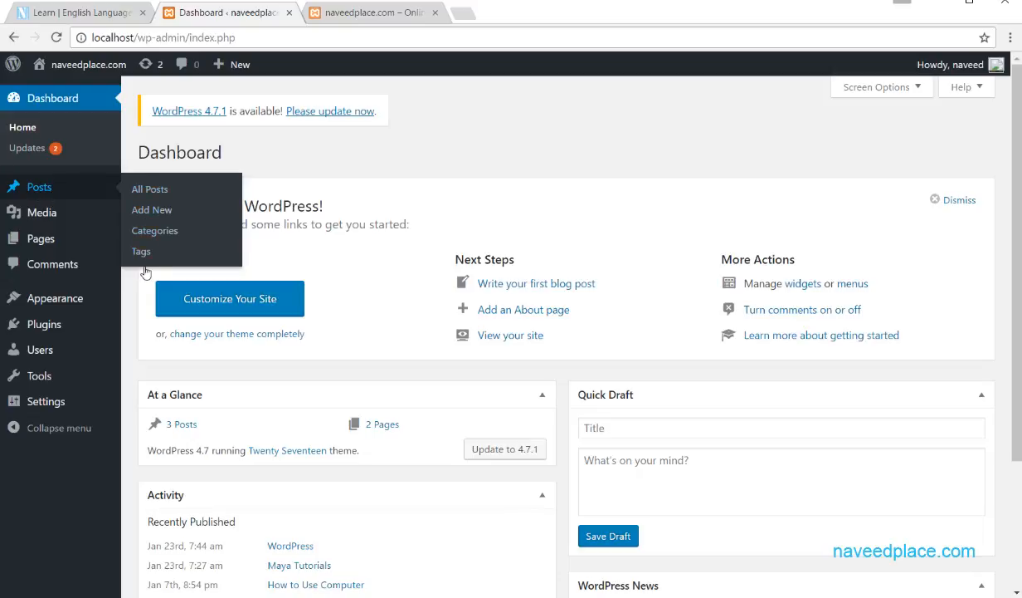
click(76, 189)
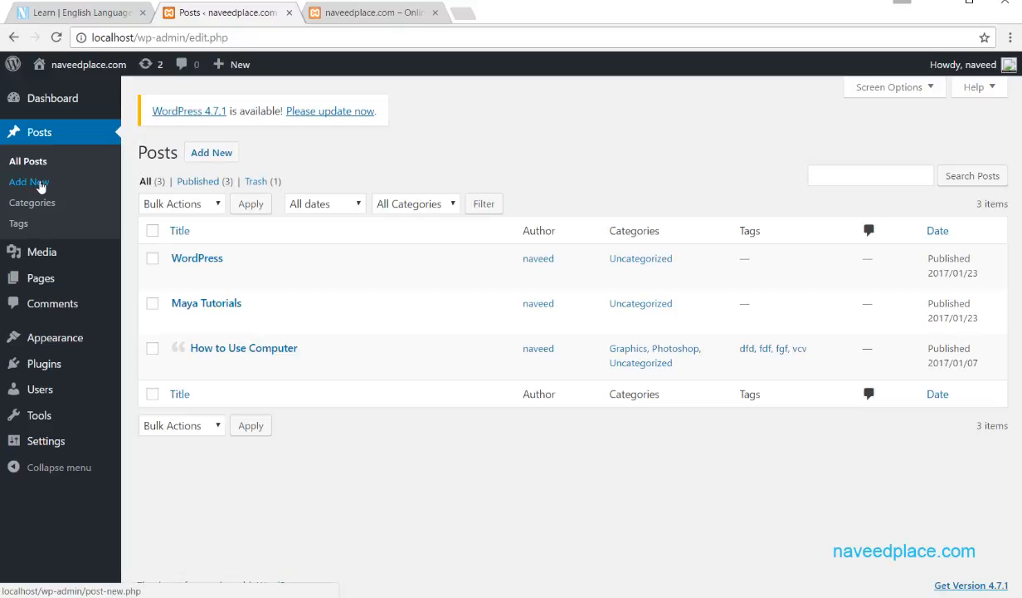
click(40, 186)
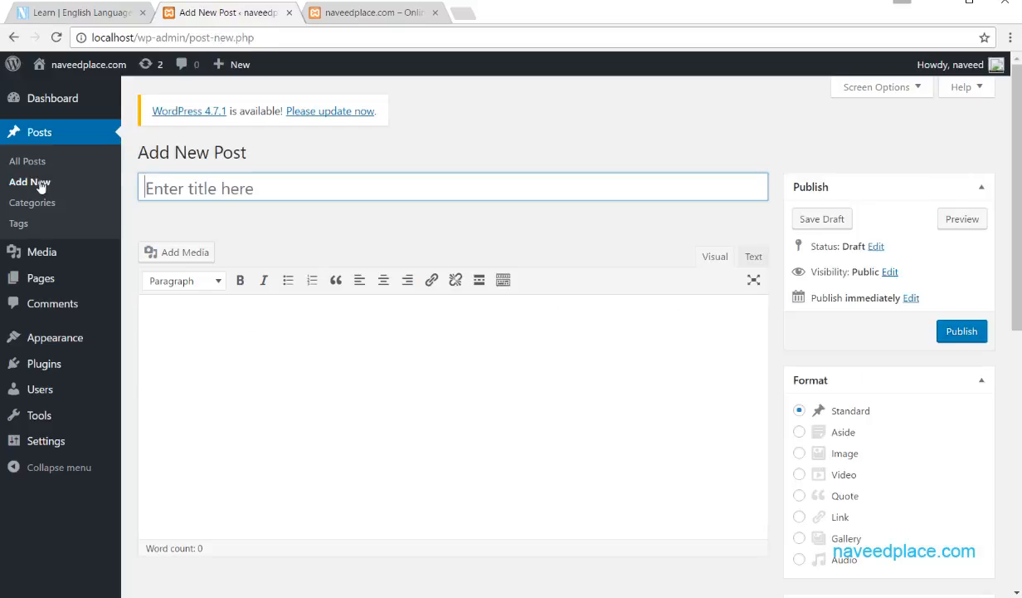
Step: Title the new post "Wordpress Tutorials"
drag(245, 160, 164, 157)
click(191, 187)
text(Worsp)
key(BackSpace)
key(BackSpace)
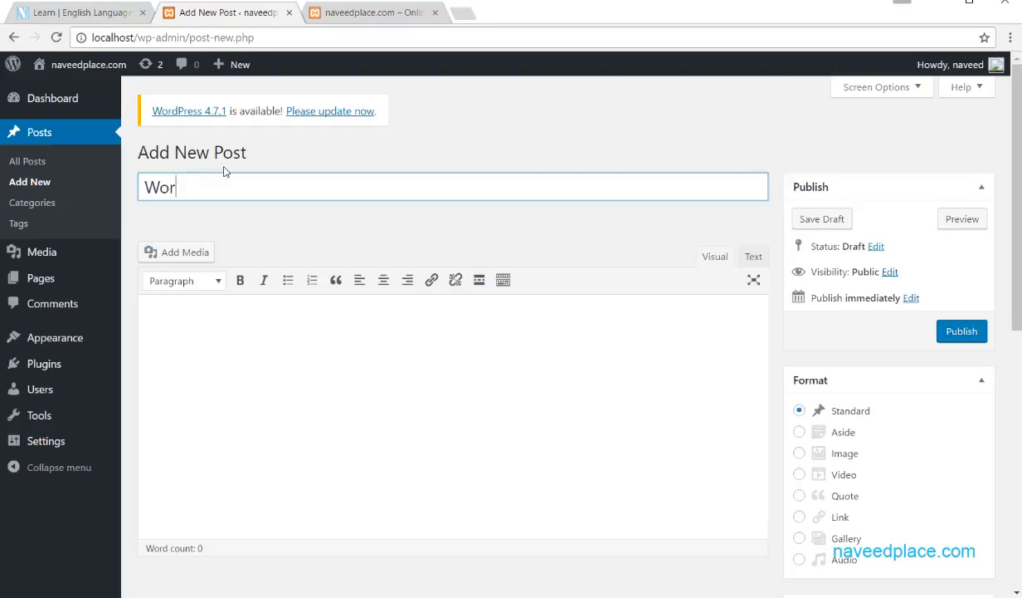
text(dpress Tutori)
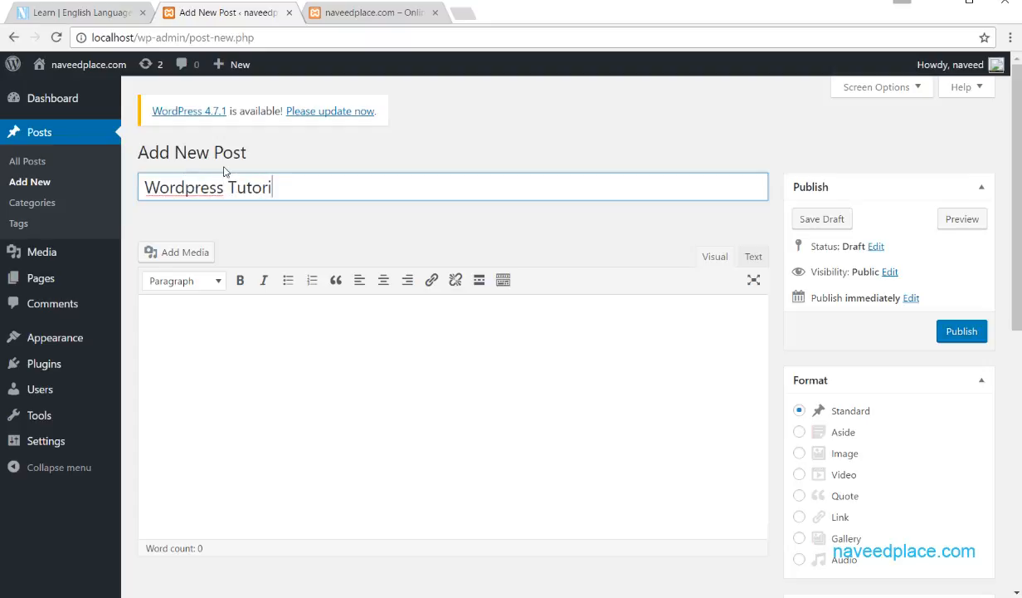
text(als)
Step: Fill the post body with about four lines of placeholder text, an "s" followed by a long run of "d" characters
click(229, 357)
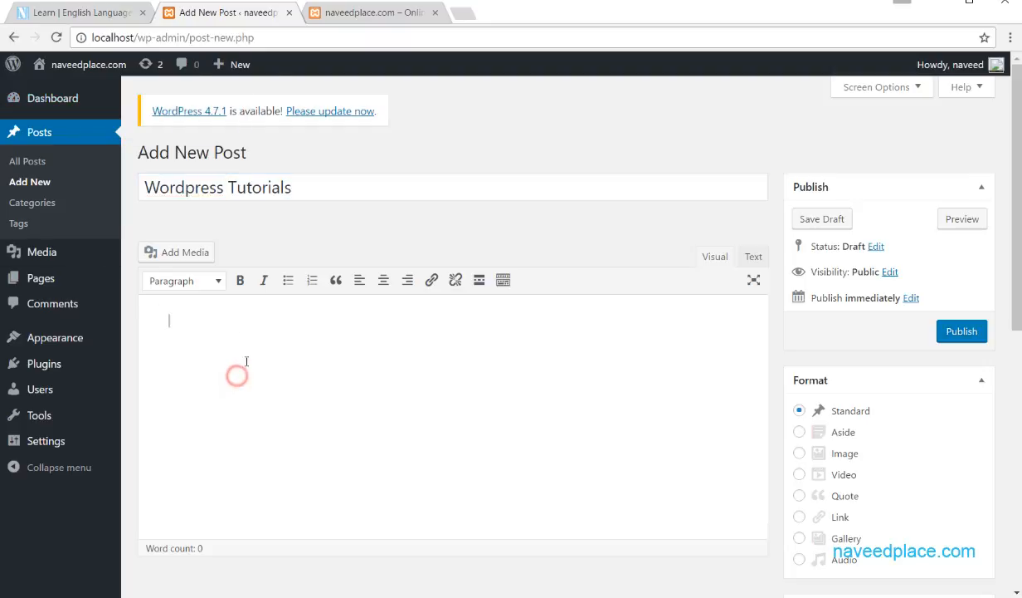
text(sddddddddddddddddddddd)
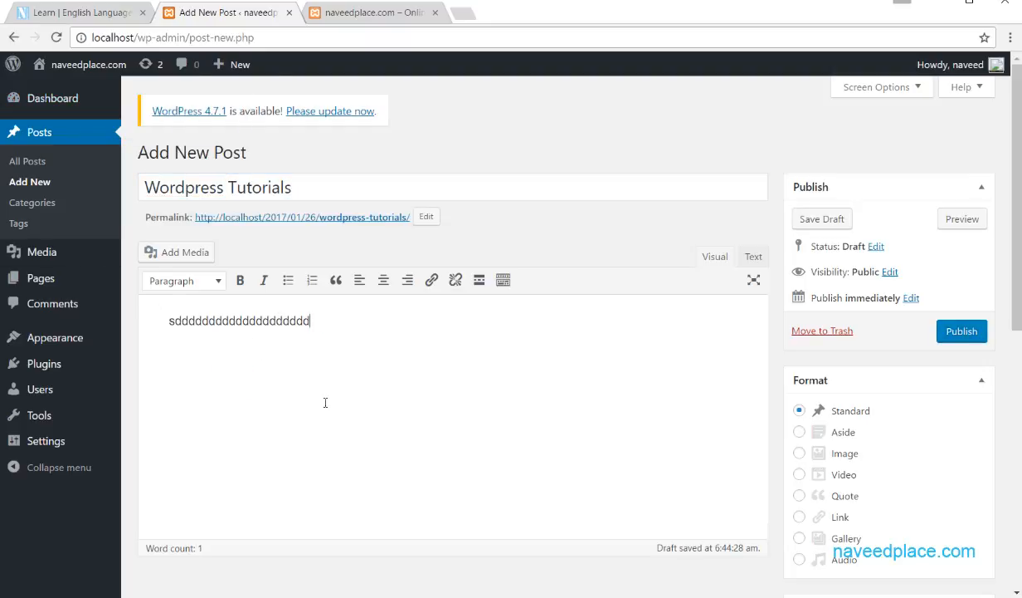
text(dddddddddddddddddddddddddddddddddddddddddddddddddddddddddddddddddddddddddddddddddddd)
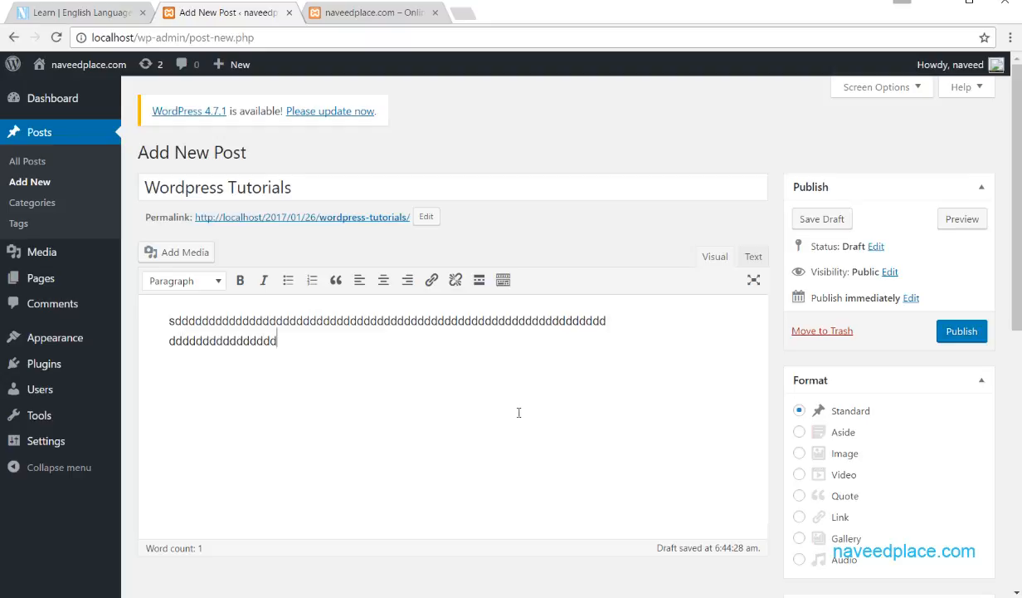
text(ddddddddddddddddddddddddddddddddddddddddddddddddddddddddddddddddddddddddddddd)
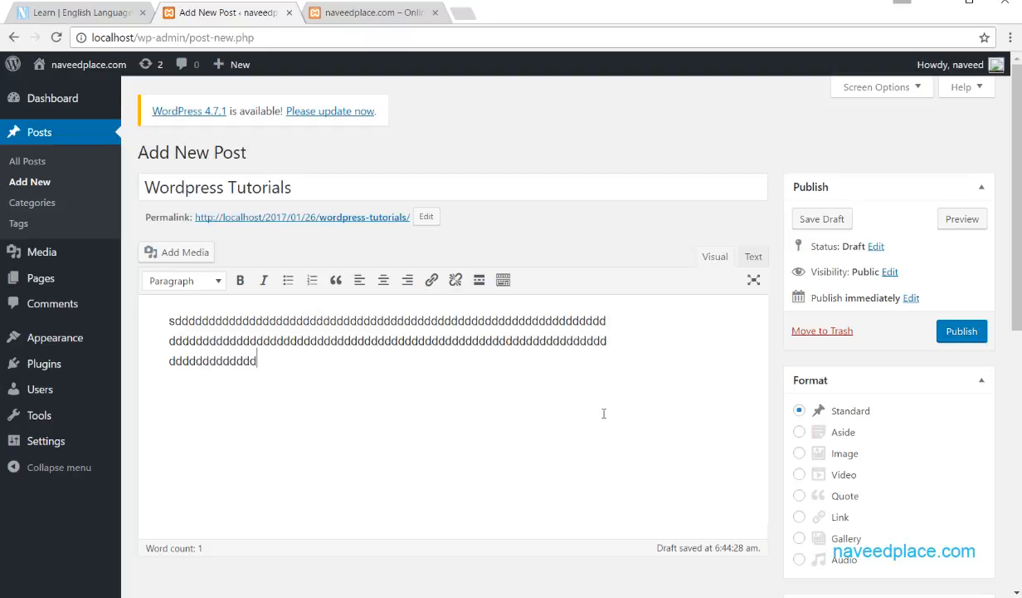
text(ddddddddddddddddddddddddddddddddddddddddddddddddddddddddddddd)
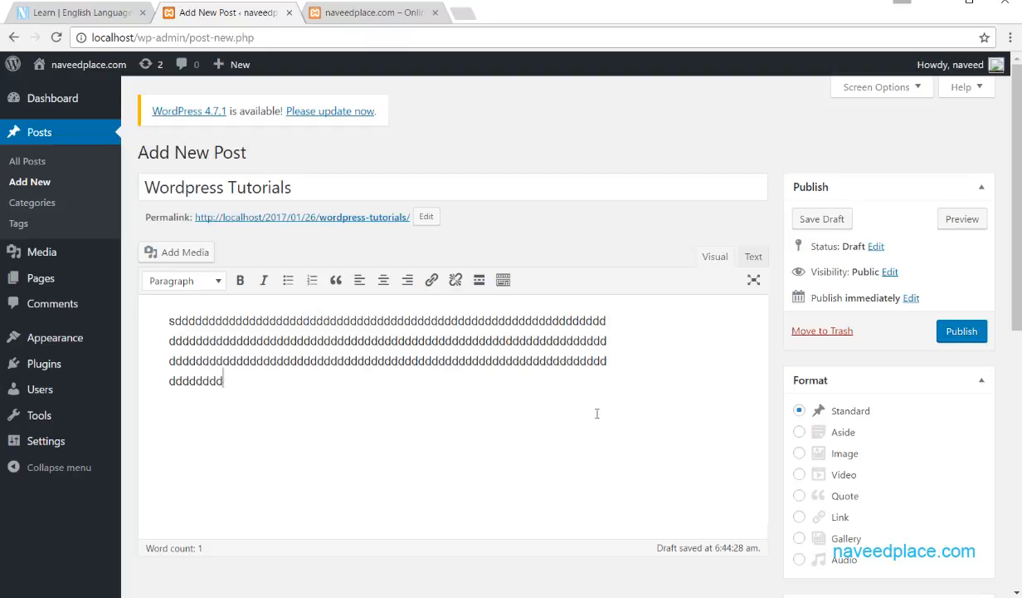
text(ddddddddddddddddddddddddddddddddddddd)
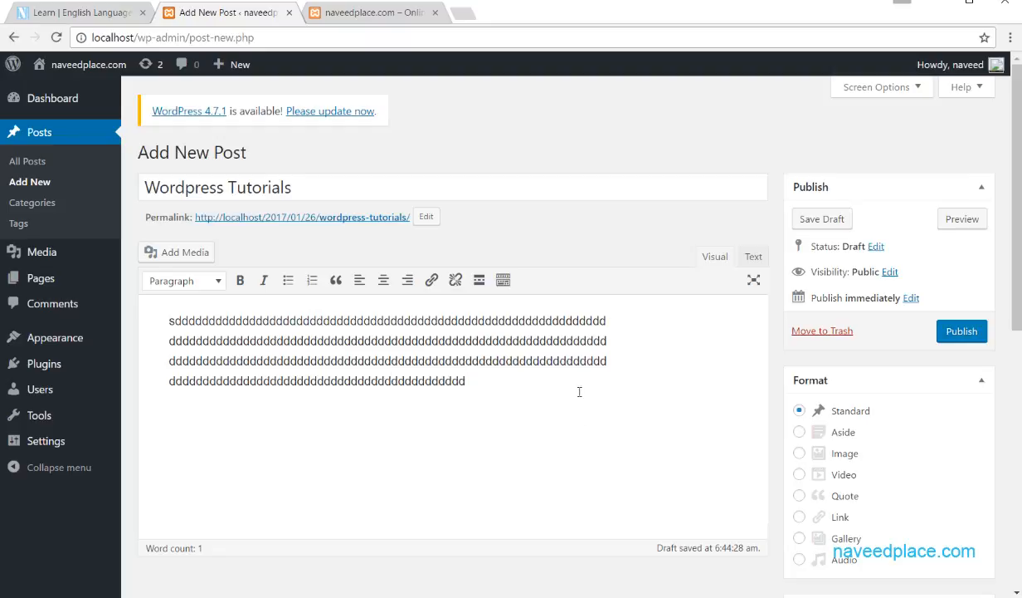
Step: Open the post's permalink slug for editing and accept the existing "wordpress-tutorials" slug
drag(394, 321, 165, 323)
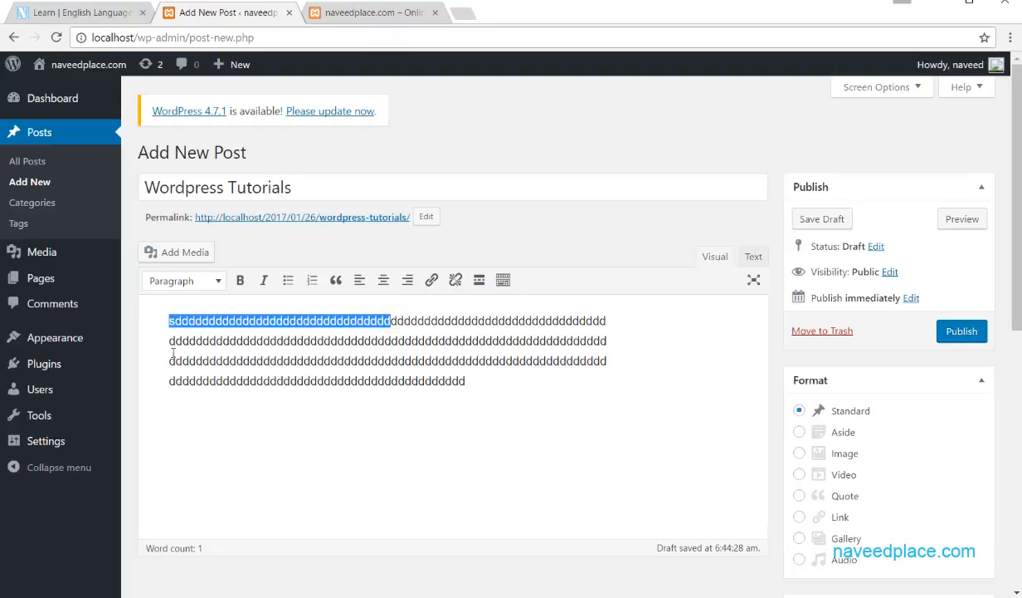
click(304, 186)
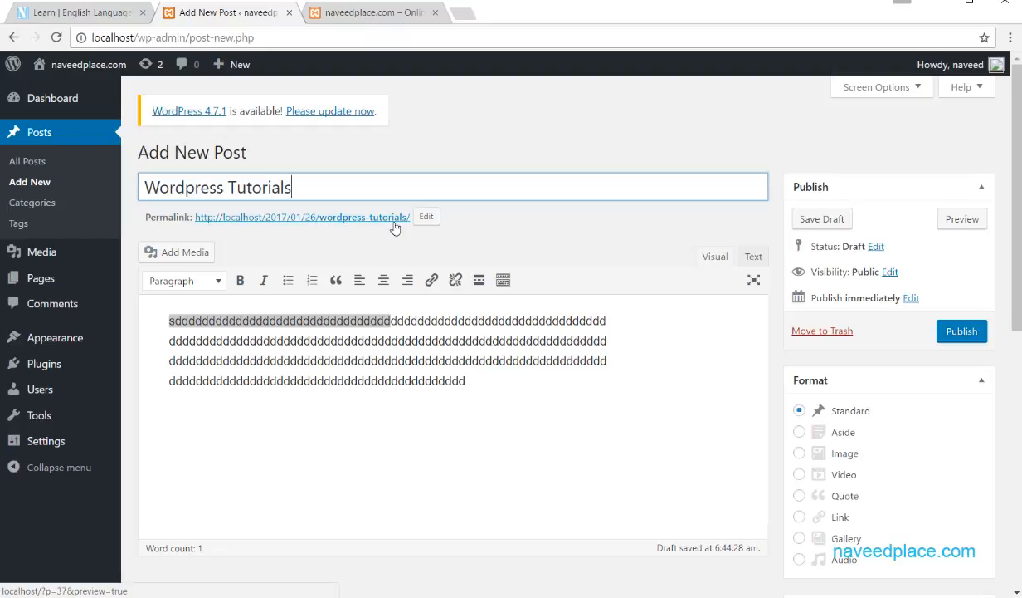
triple_click(287, 184)
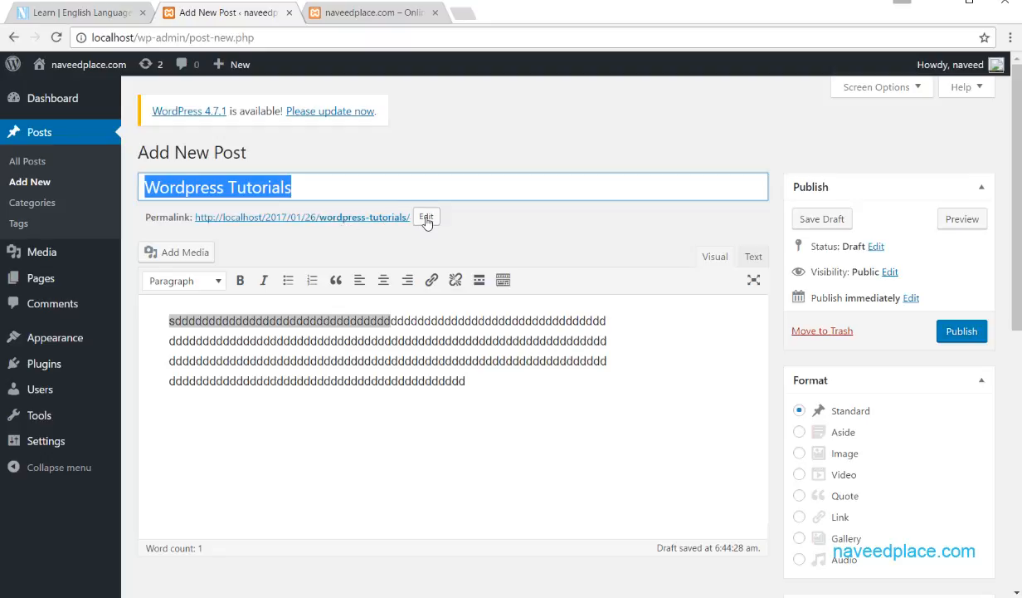
click(427, 217)
drag(428, 218, 322, 217)
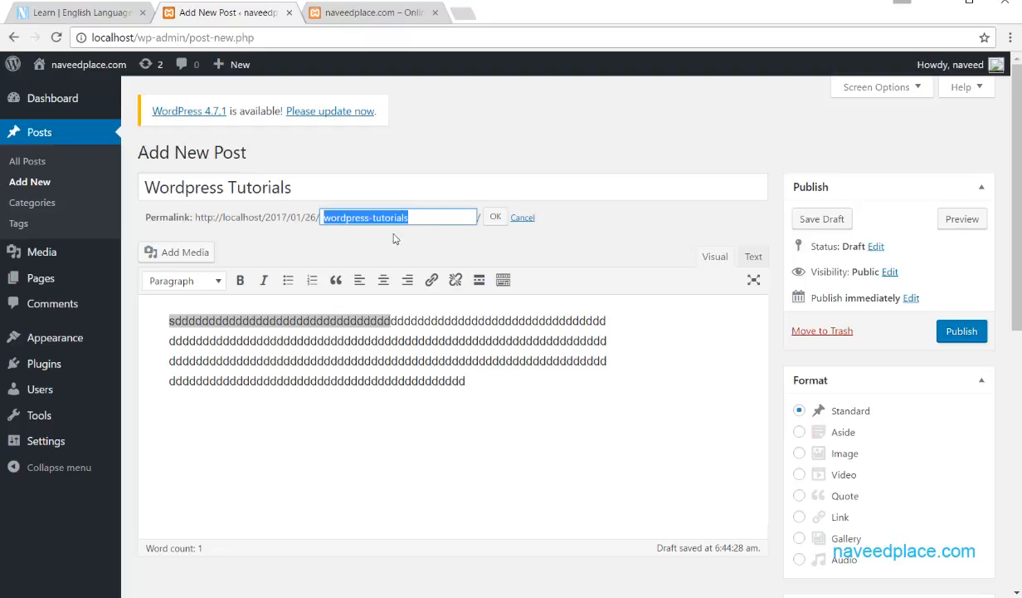
click(415, 254)
click(495, 219)
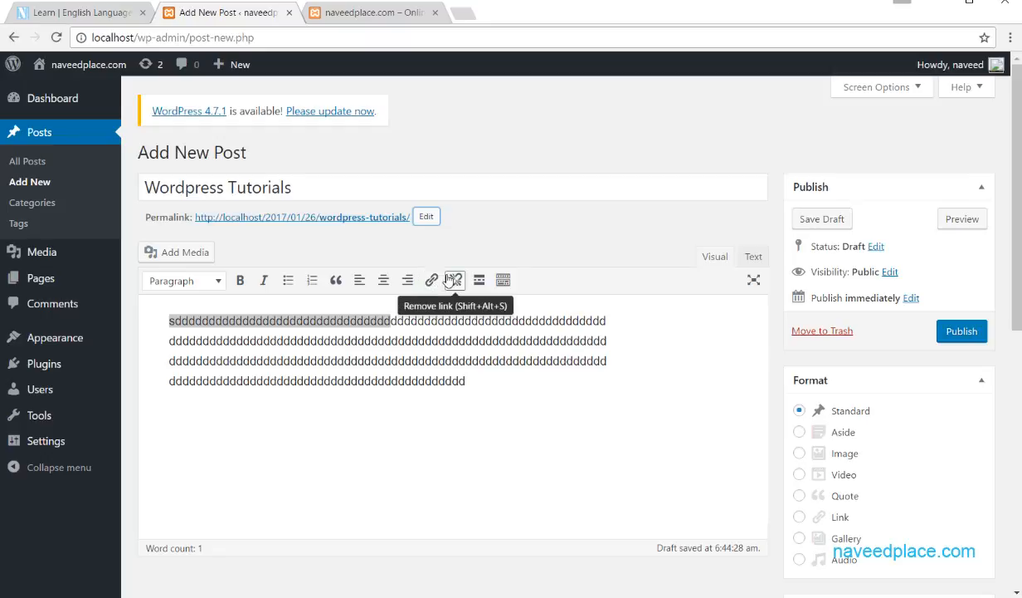
Step: Select the first part of the body text and toggle bold and italic on and off
click(397, 347)
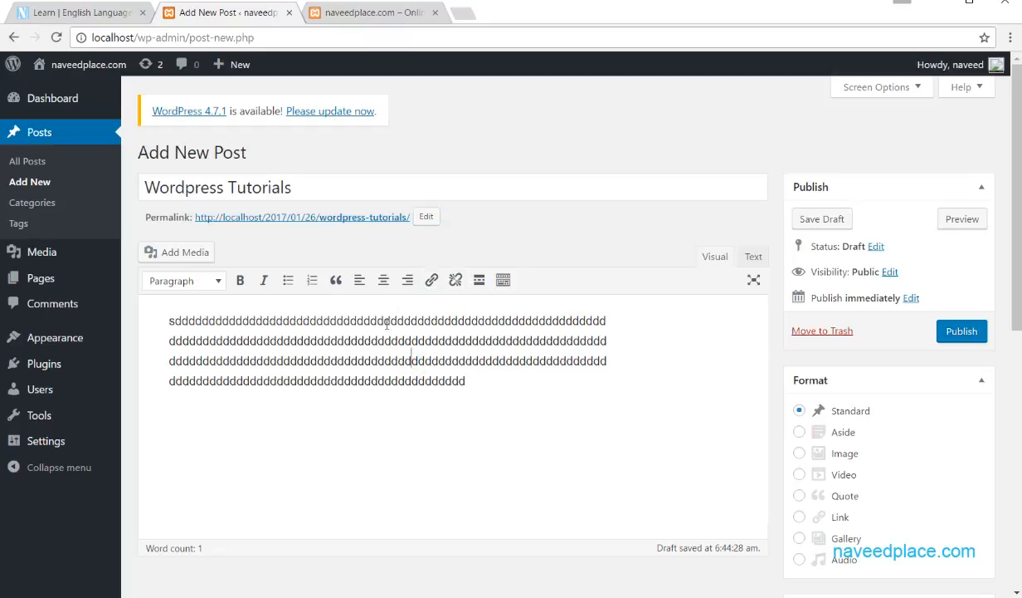
drag(377, 320, 163, 312)
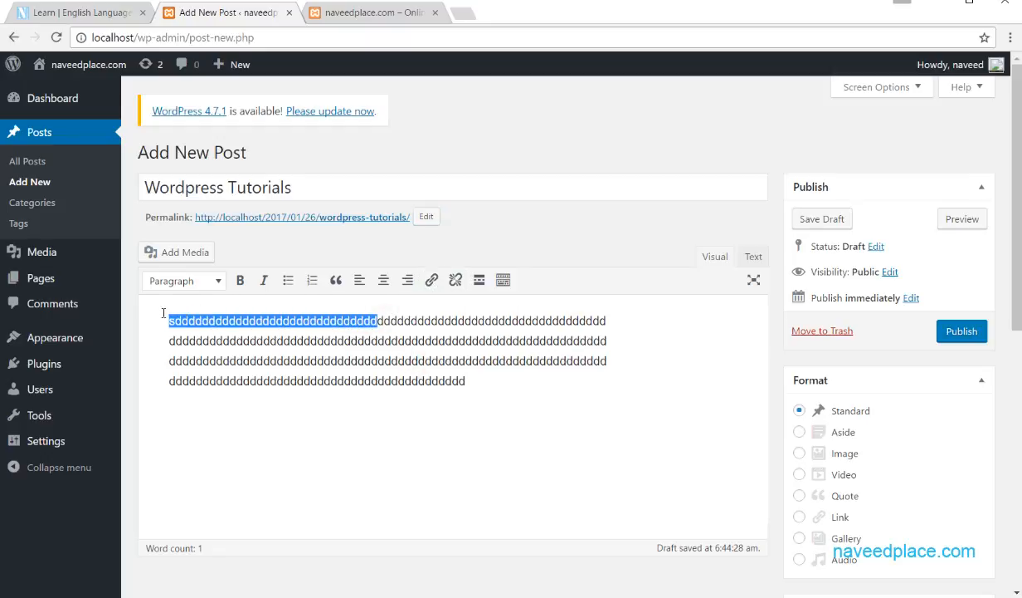
click(241, 280)
click(246, 282)
click(263, 280)
click(263, 281)
Step: Toggle bulleted list, numbered list and blockquote formatting on and off for the body paragraph
click(288, 280)
click(288, 280)
click(310, 281)
click(309, 282)
click(340, 283)
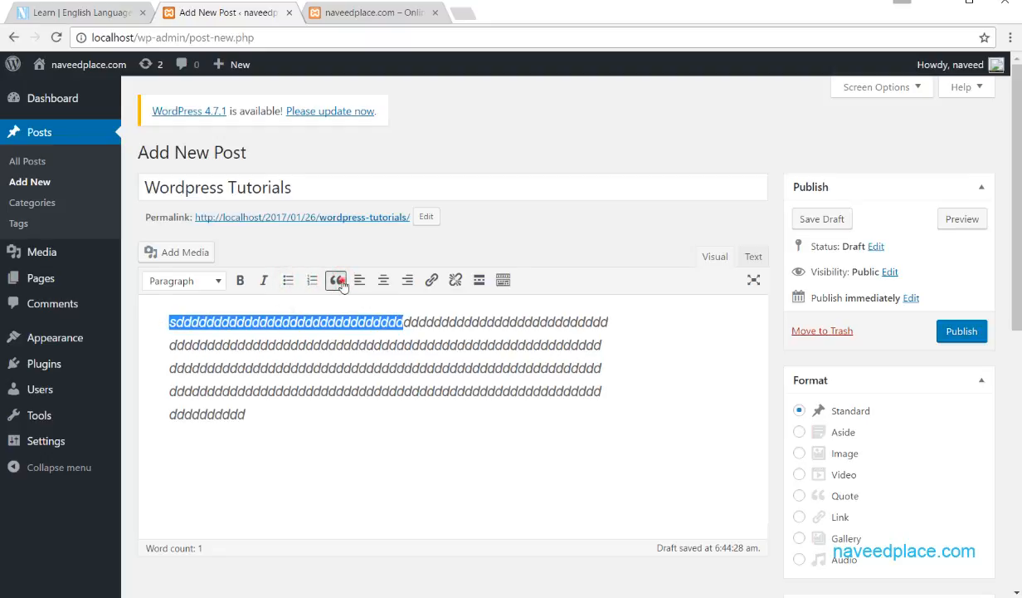
click(341, 283)
Step: Try centre alignment on the body paragraph and set it to right alignment
click(381, 281)
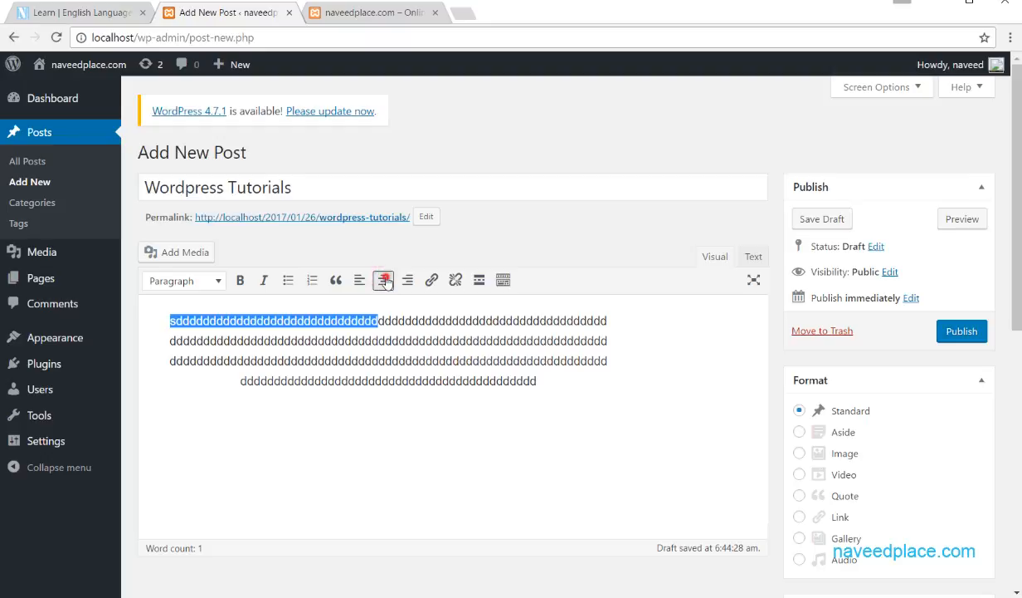
click(382, 281)
click(407, 281)
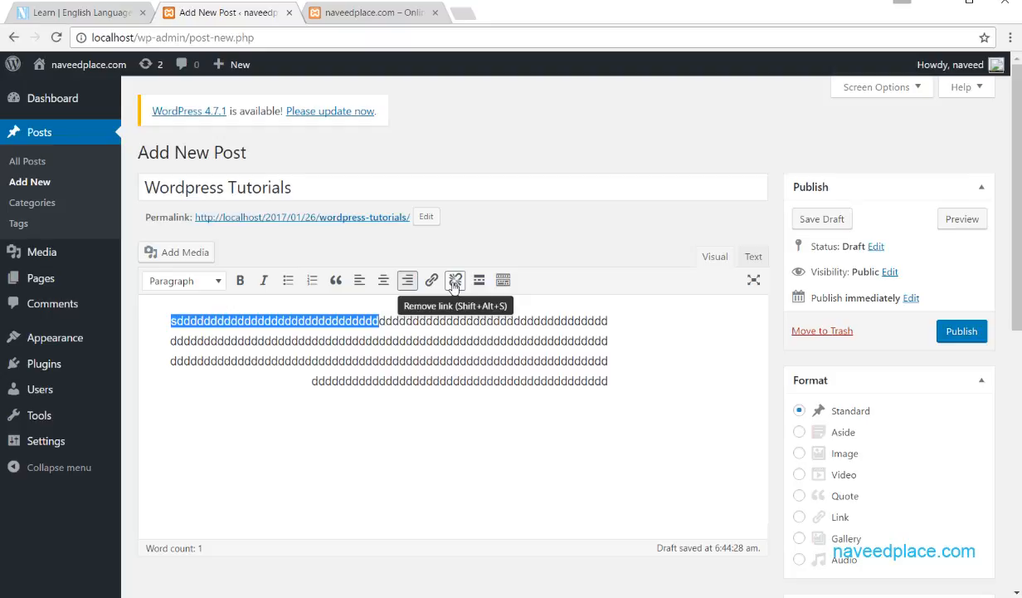
drag(621, 382, 185, 309)
click(247, 415)
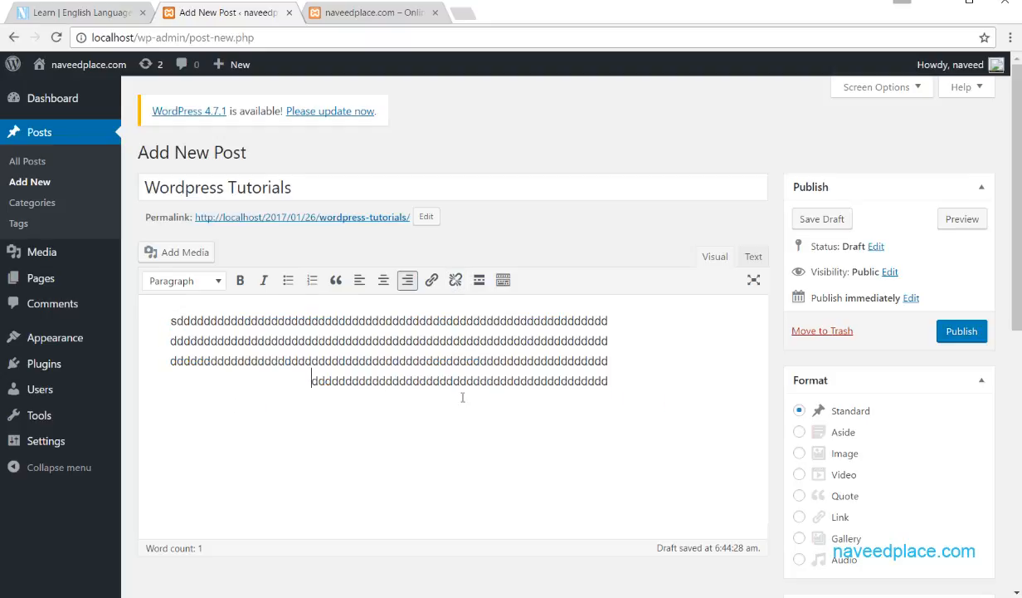
Step: Add a new paragraph reading "Click Here To Learn More" below the placeholder text
click(601, 385)
key(Return)
text(Click Here to)
key(BackSpace)
key(BackSpace)
text(To Learn)
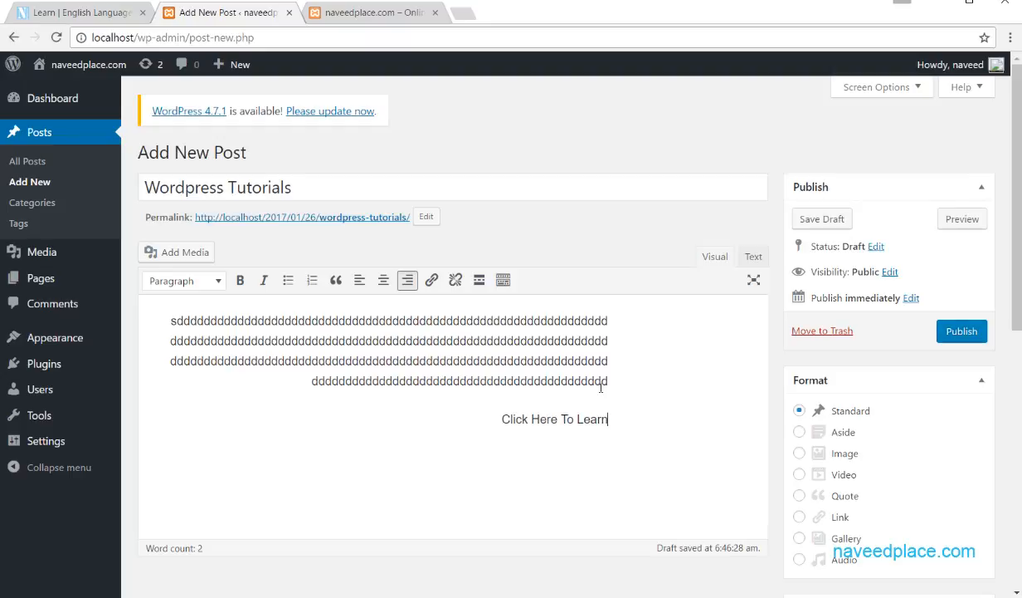
text( More)
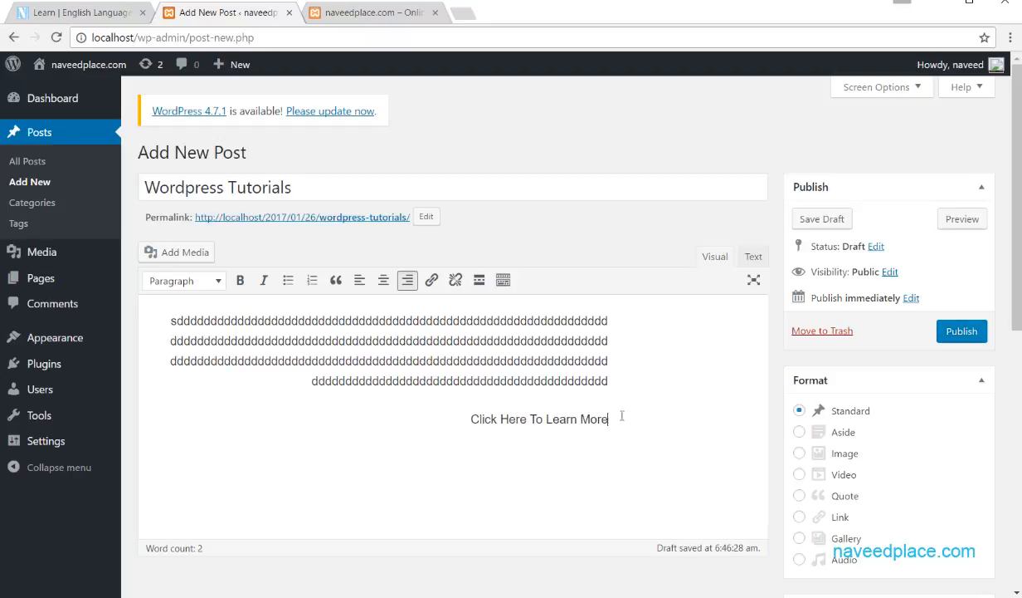
drag(621, 419, 445, 423)
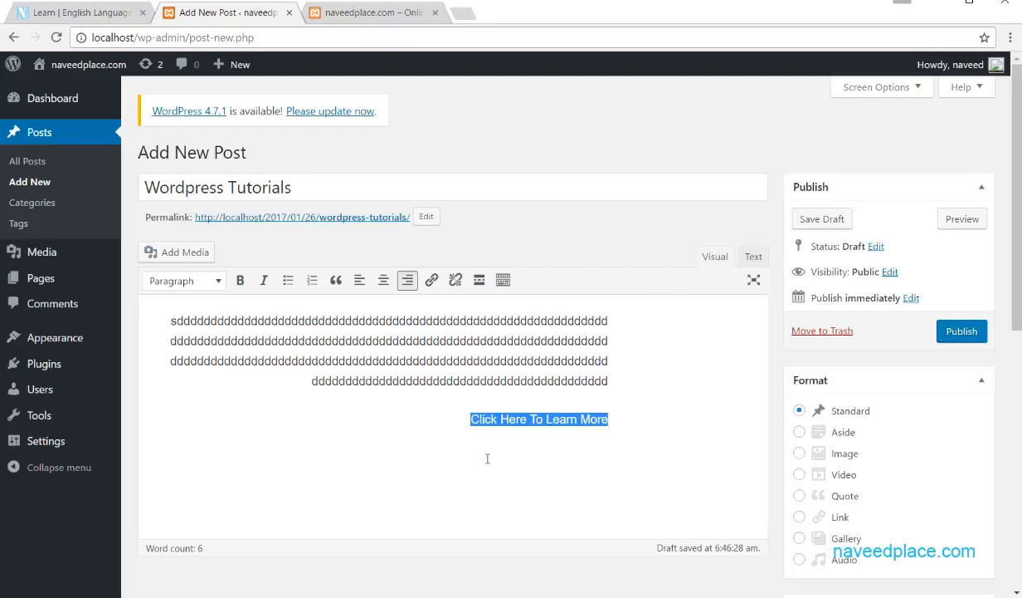
click(430, 281)
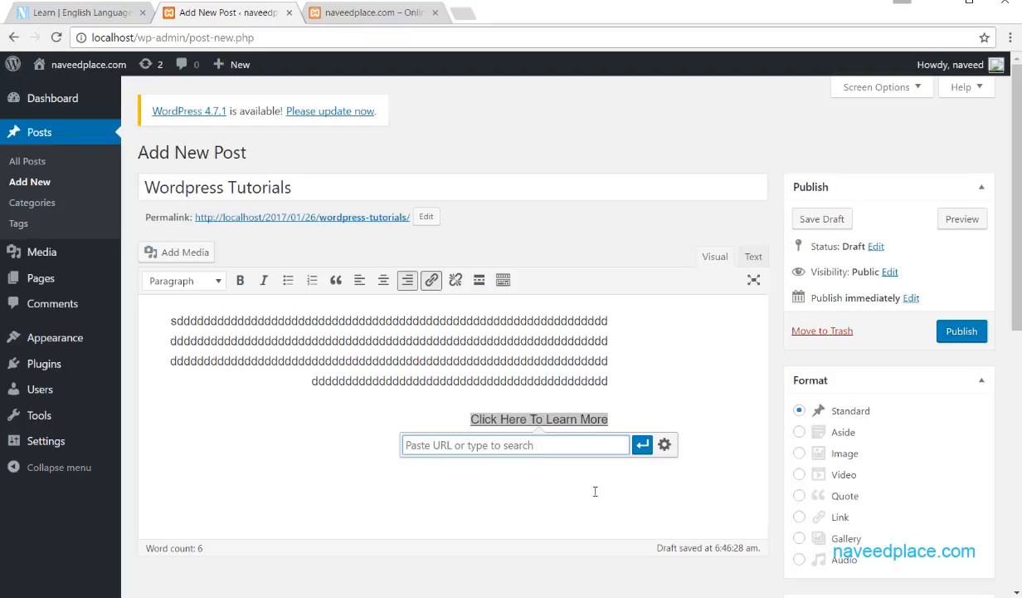
text(www.na)
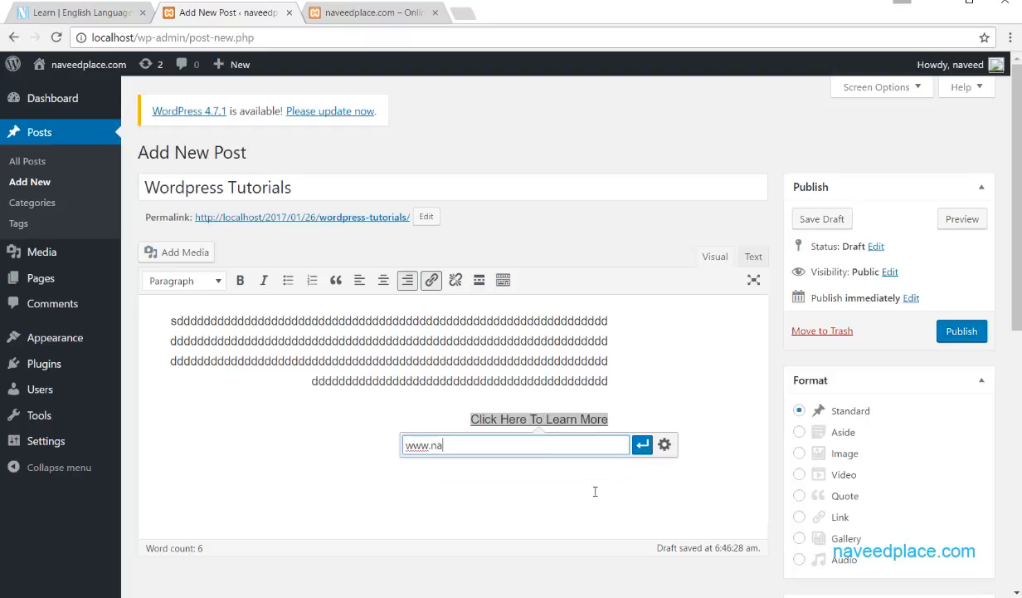
text(veedplace.com)
click(643, 444)
click(638, 487)
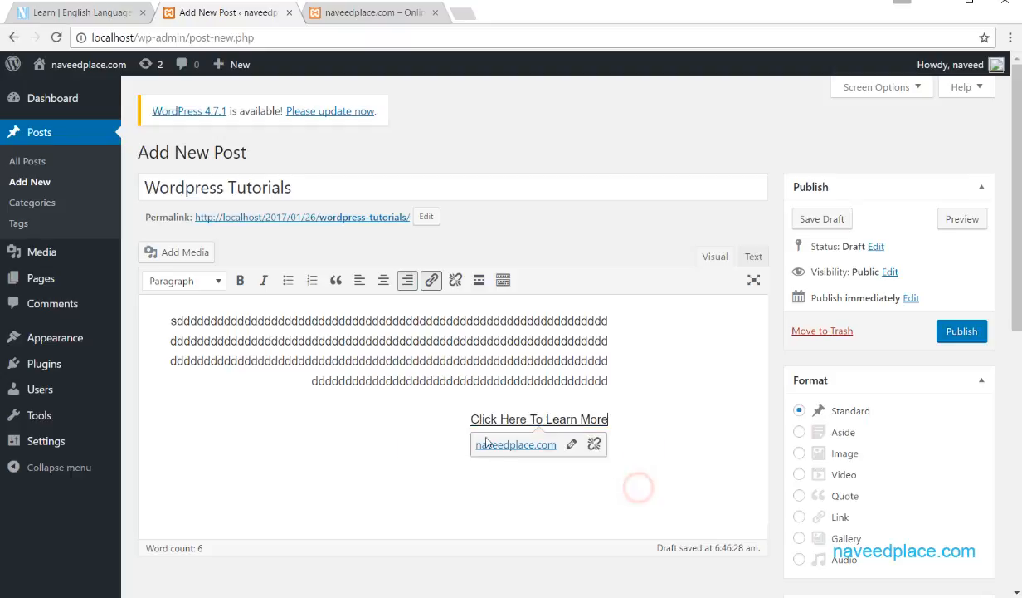
click(522, 420)
Step: Inspect the post's HTML code, including the opening paragraph tag's alignment style, and return to the visual view
click(752, 258)
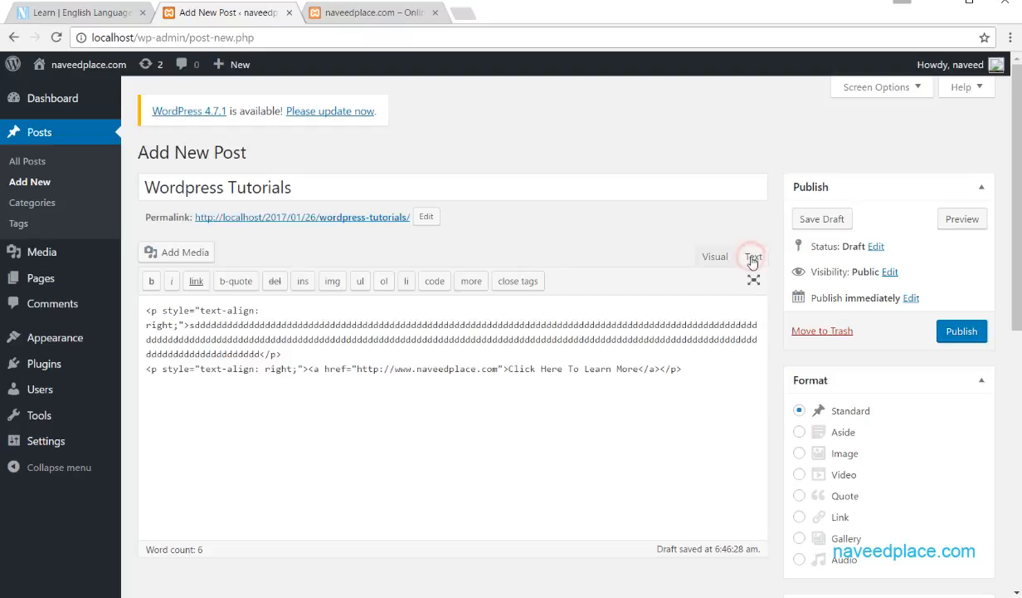
double_click(166, 323)
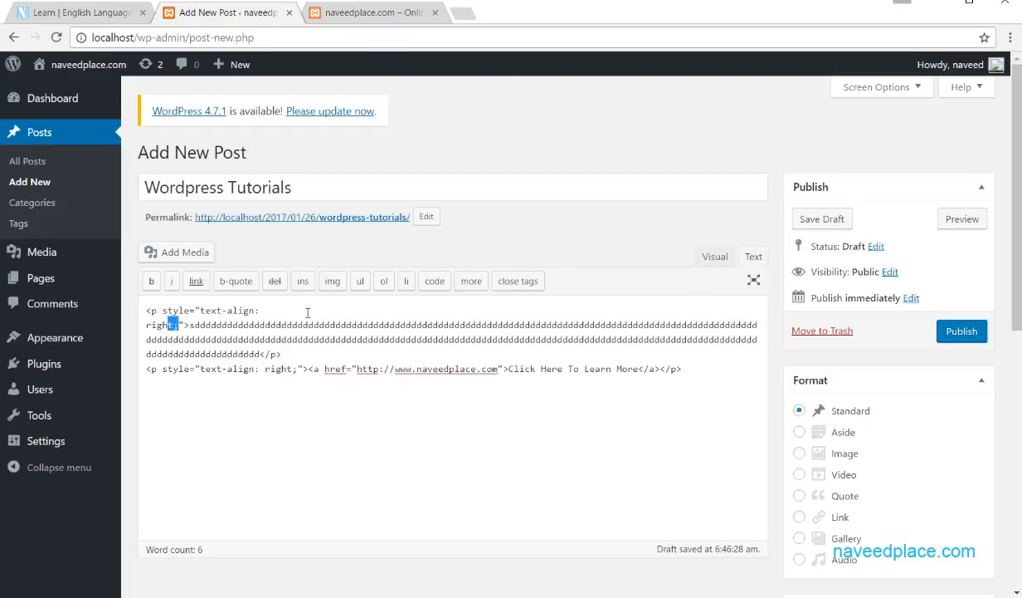
drag(292, 310, 143, 308)
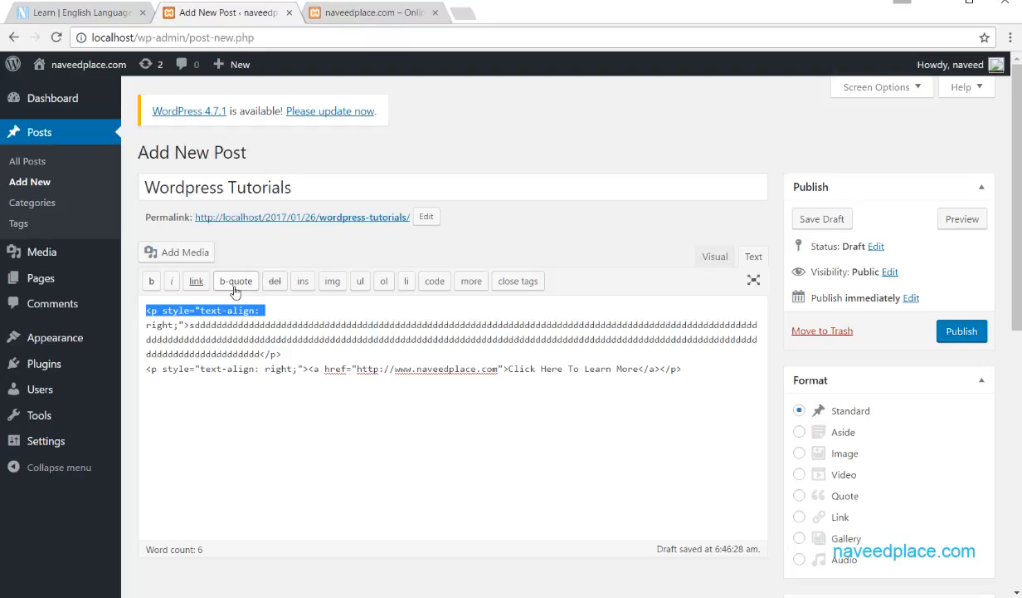
click(724, 260)
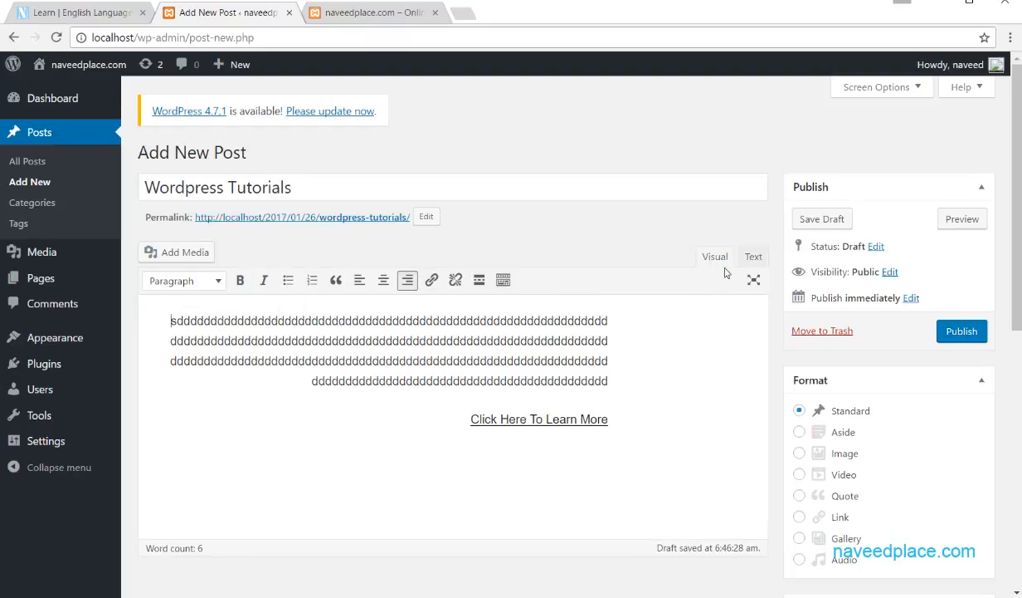
Step: Examine the HTML code of the "Click Here To Learn More" link and return to the visual view
click(749, 259)
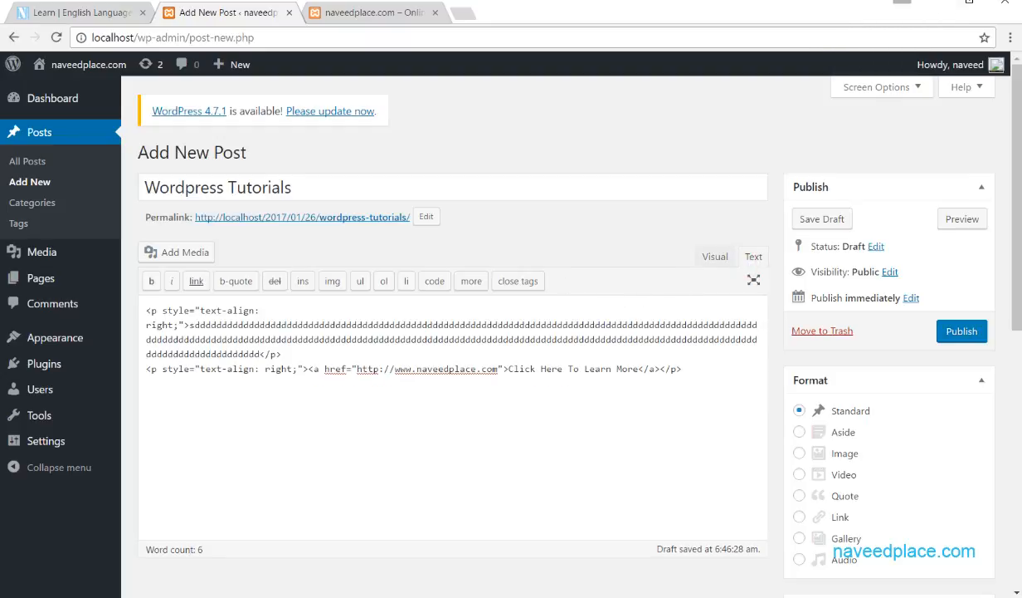
click(714, 258)
click(753, 259)
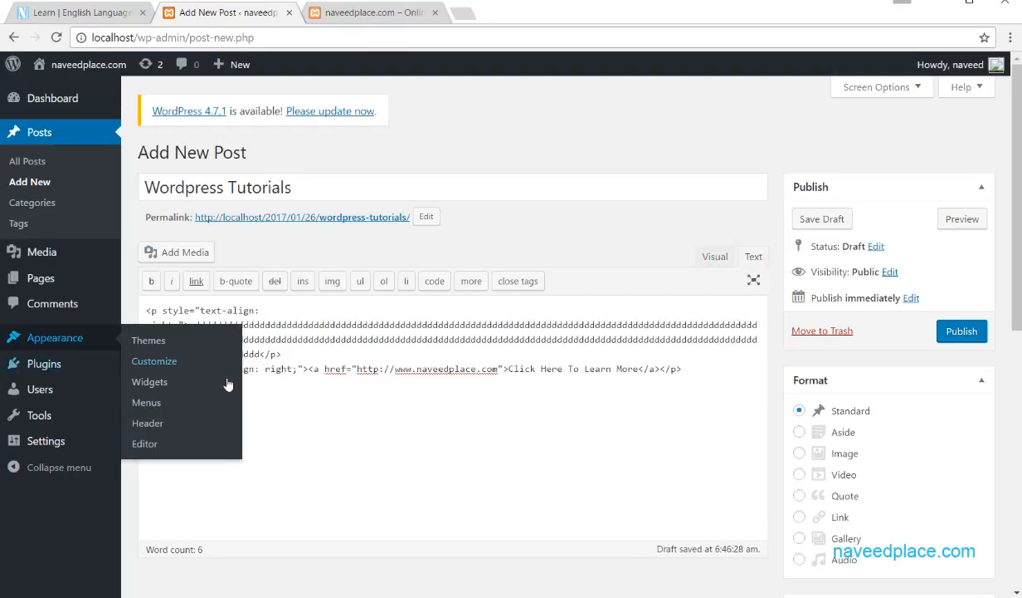
click(326, 427)
text(>)
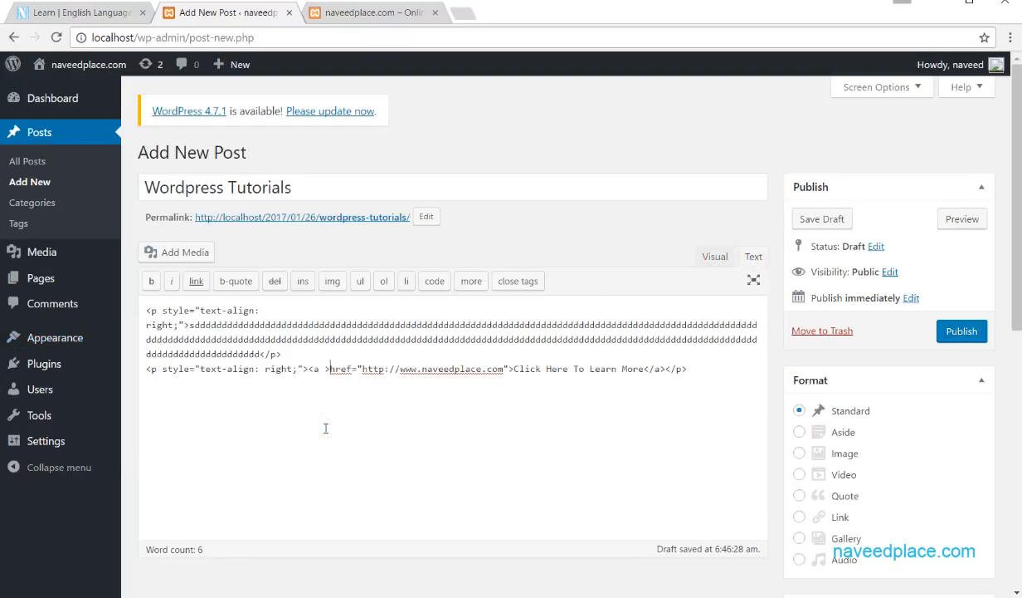
key(BackSpace)
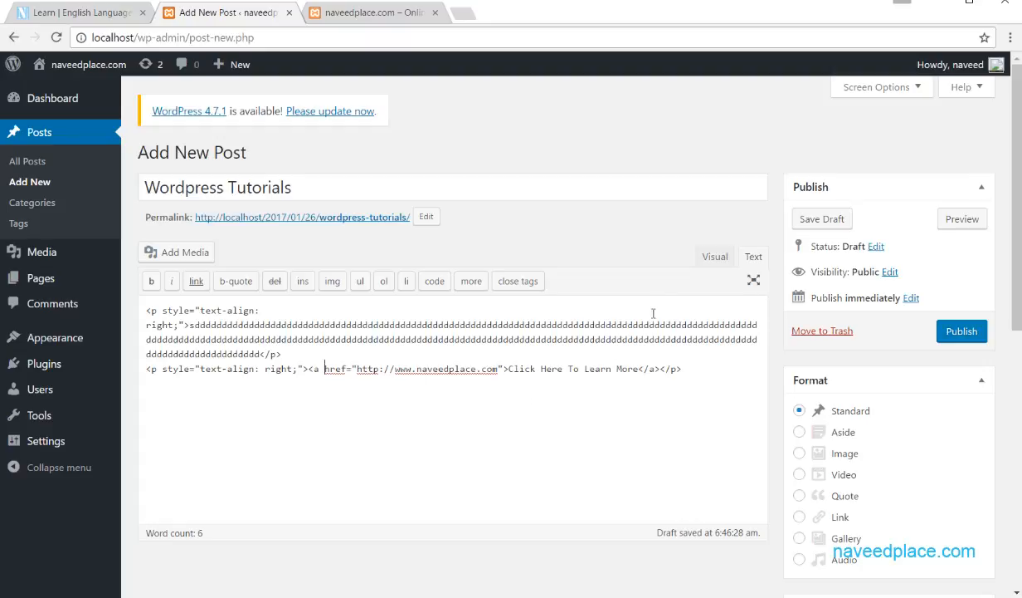
click(714, 257)
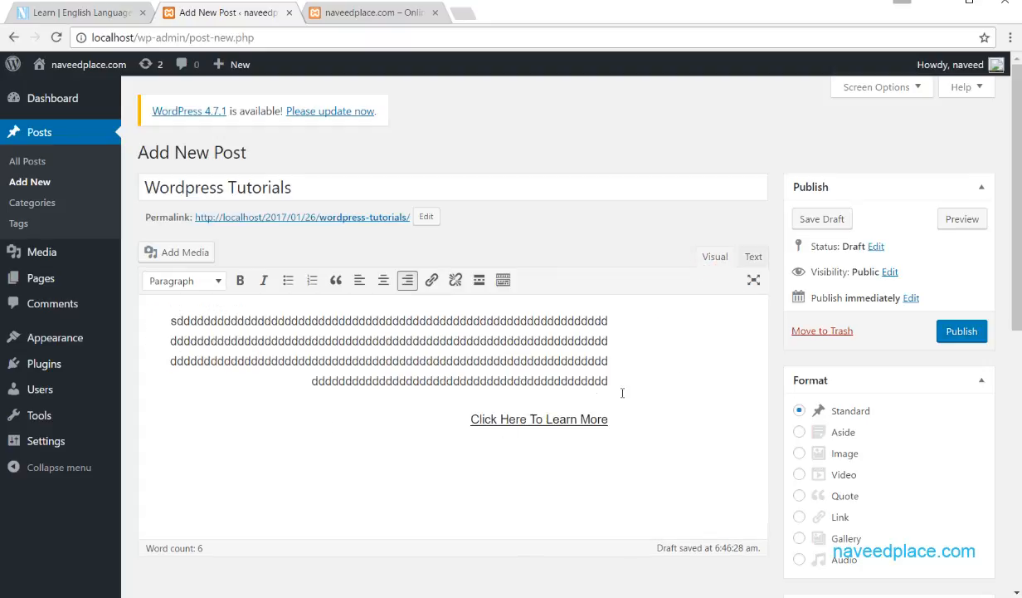
Step: Format the right-aligned placeholder paragraph as Heading 1
drag(622, 392, 253, 349)
click(621, 358)
click(210, 281)
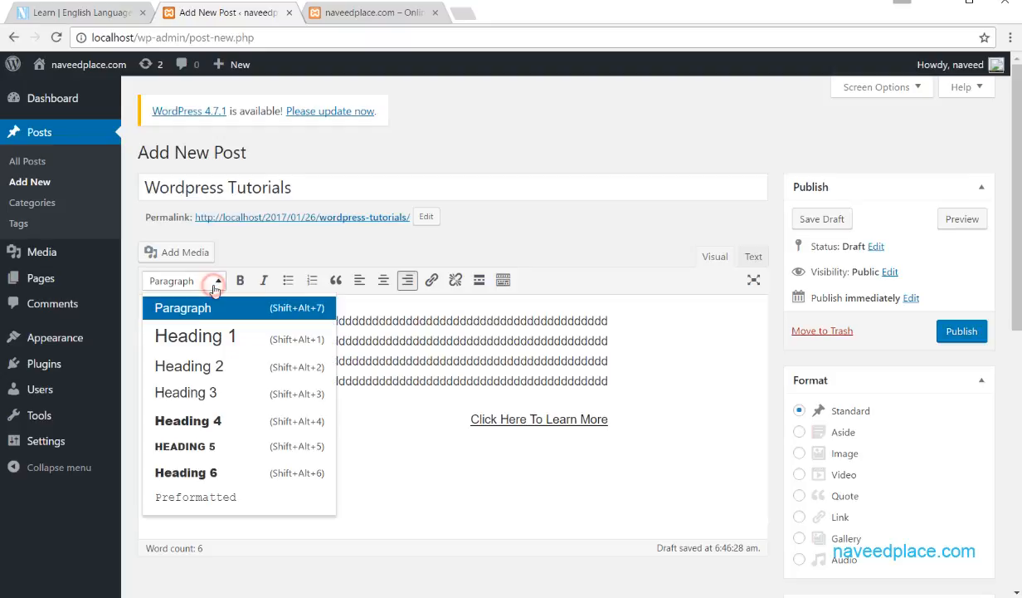
click(491, 338)
drag(267, 320, 169, 320)
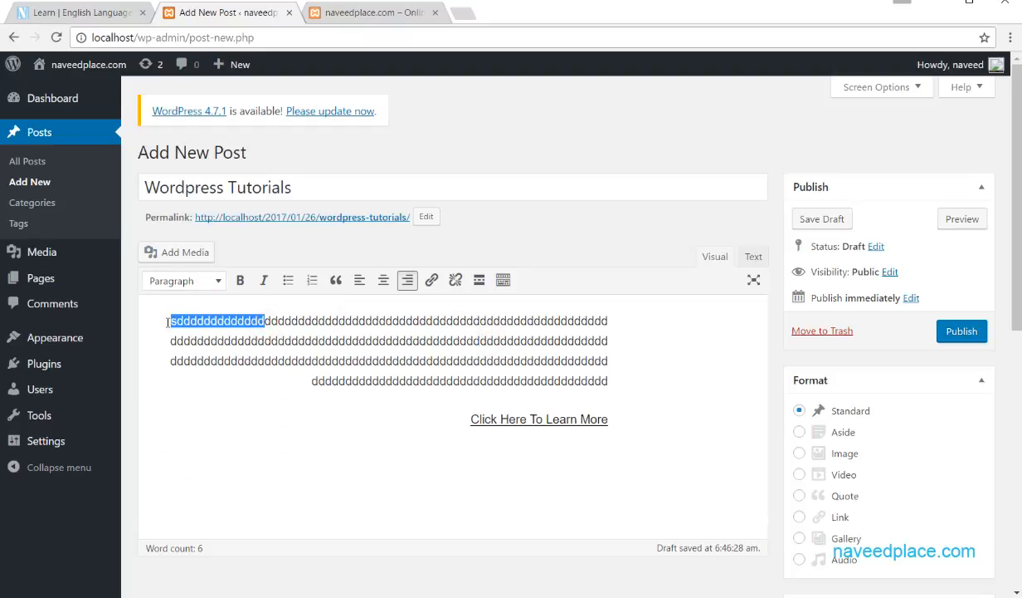
click(219, 282)
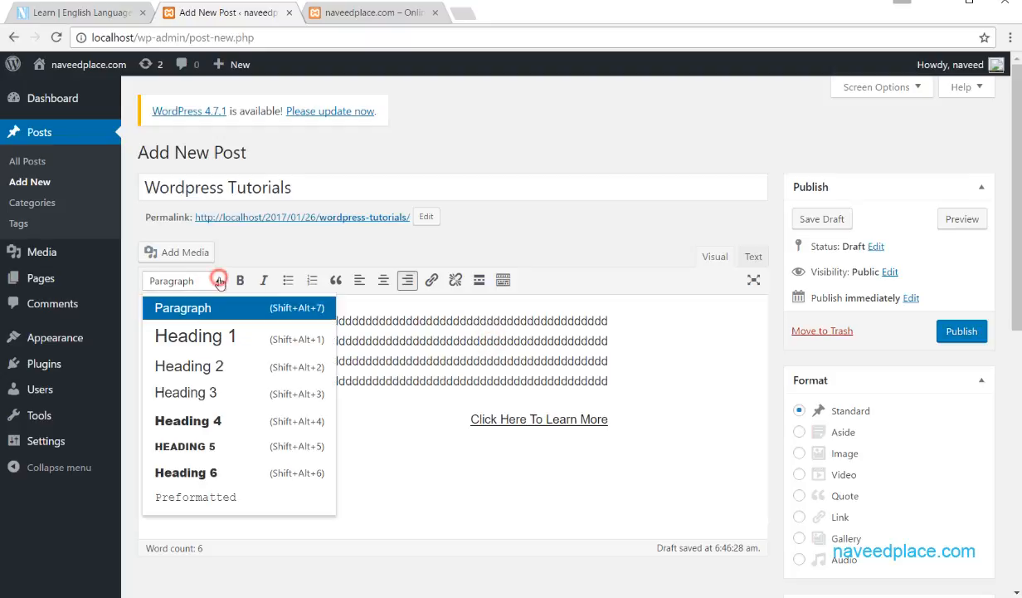
click(175, 336)
click(214, 283)
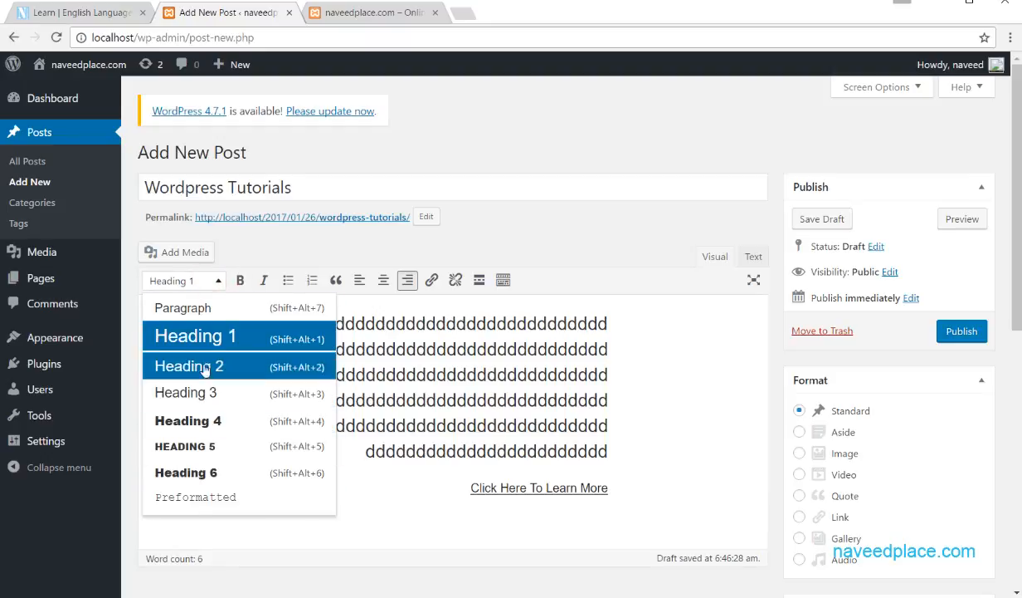
click(235, 558)
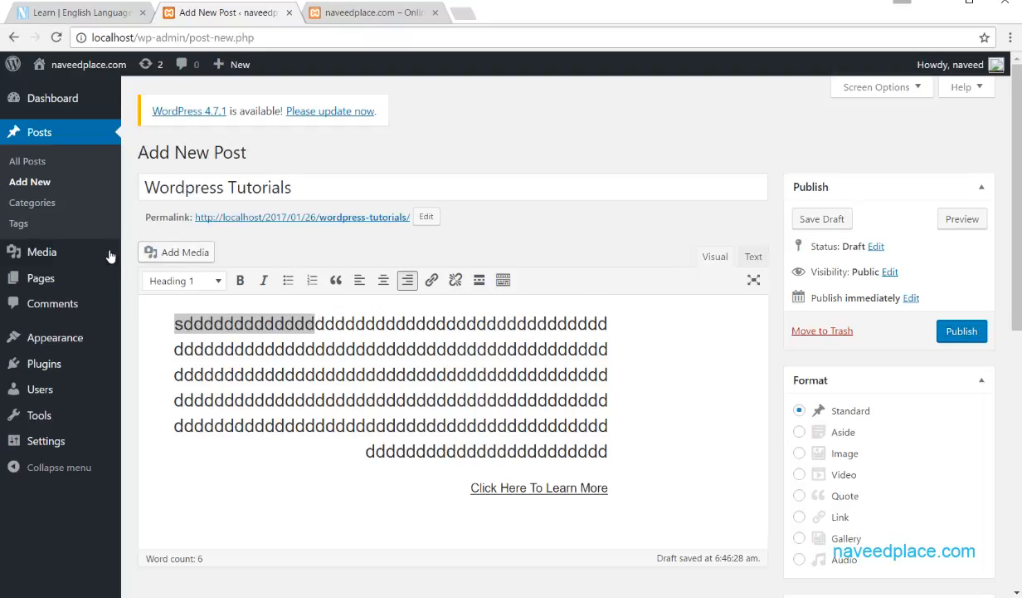
Step: Publish the "Wordpress Tutorials" post
mouse_move(105, 255)
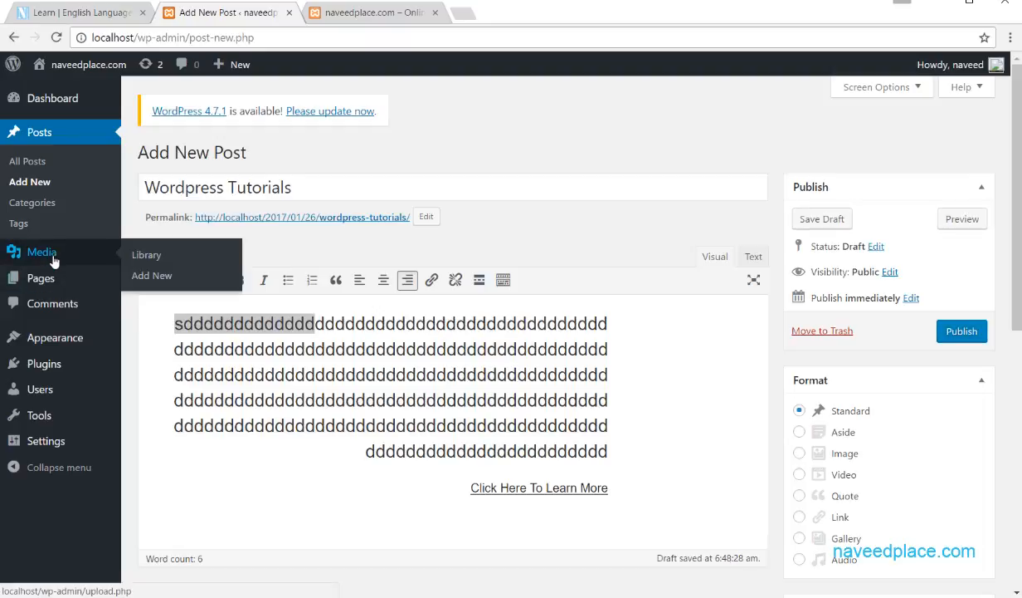
click(976, 341)
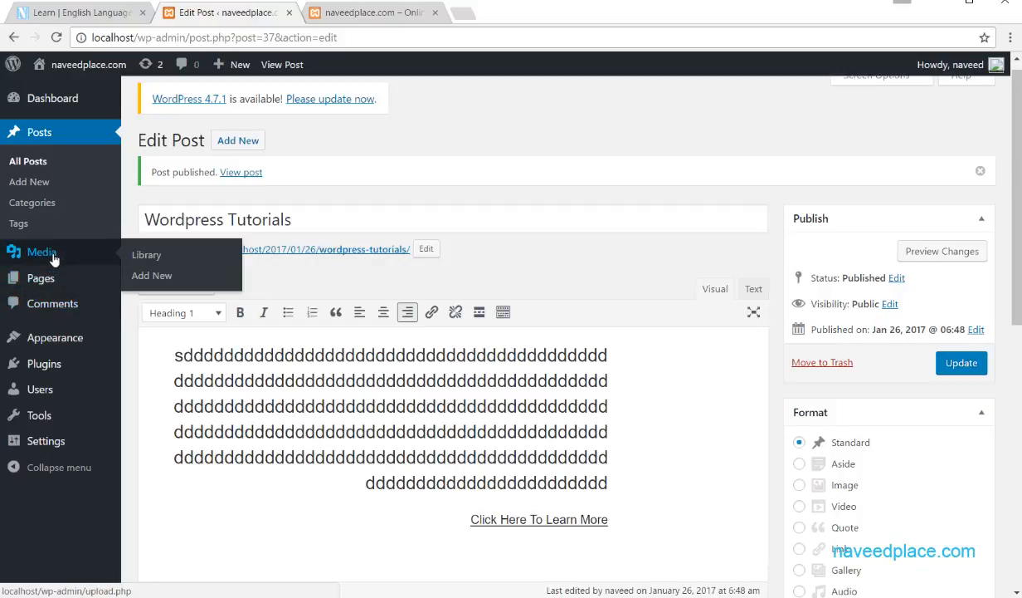
Step: View the site's media library and reopen the "WordPress Tutorials" post for editing
click(52, 258)
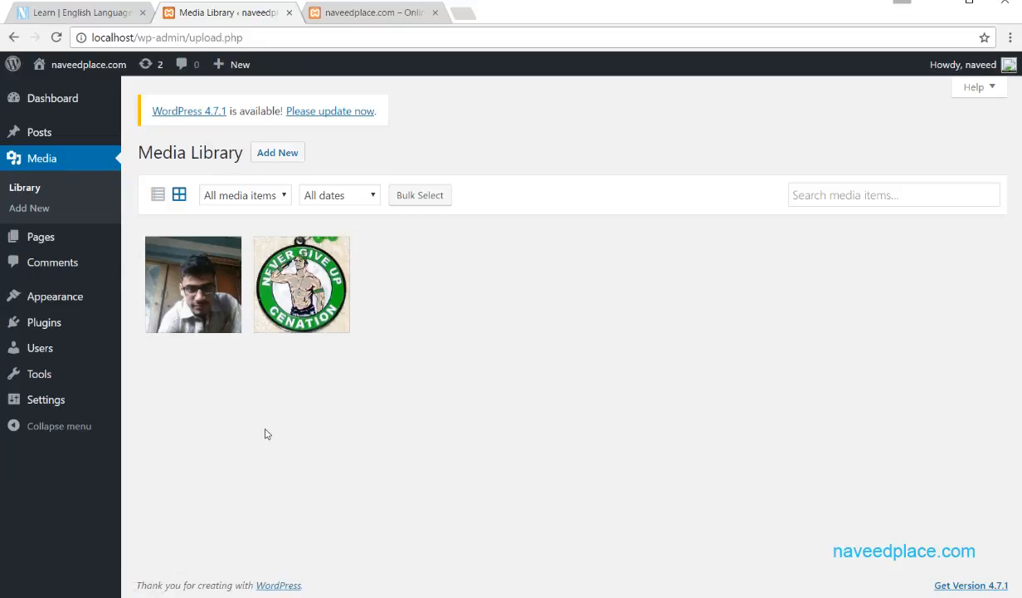
click(53, 127)
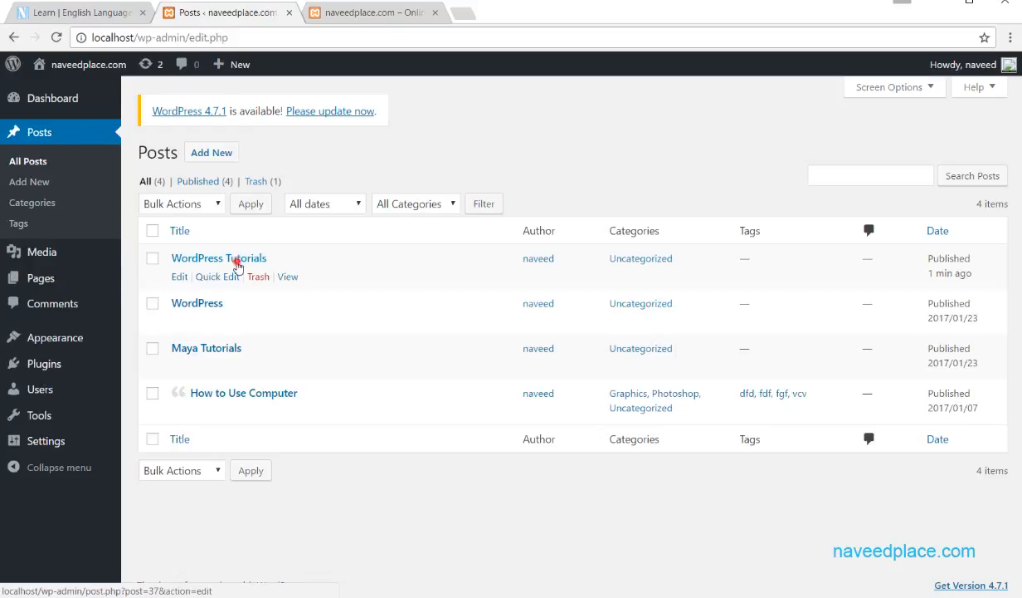
click(239, 260)
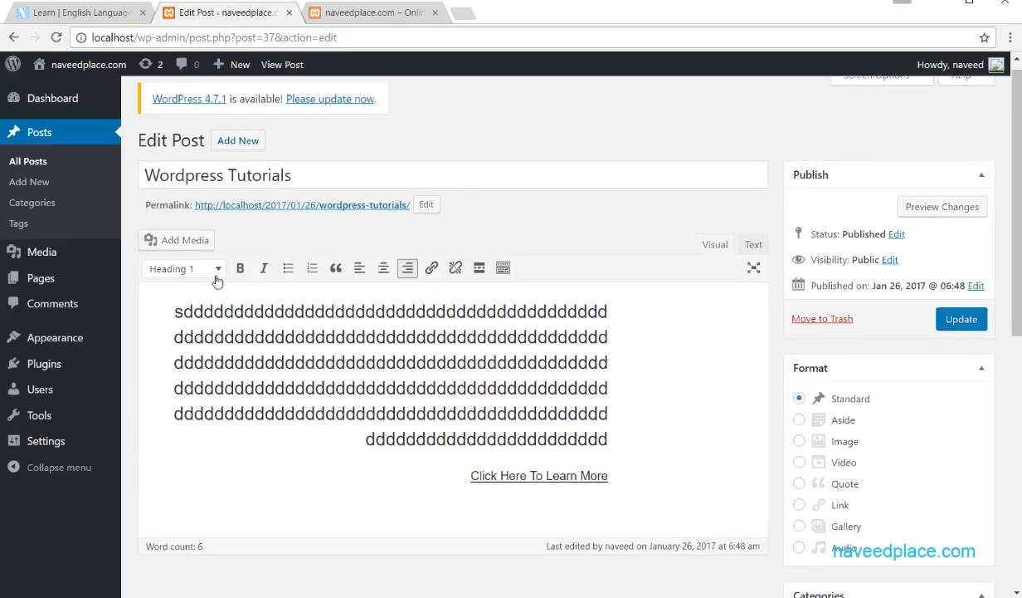
Step: Inspect the first library image's attachment details from the post's media inserter and close it without inserting anything
click(188, 239)
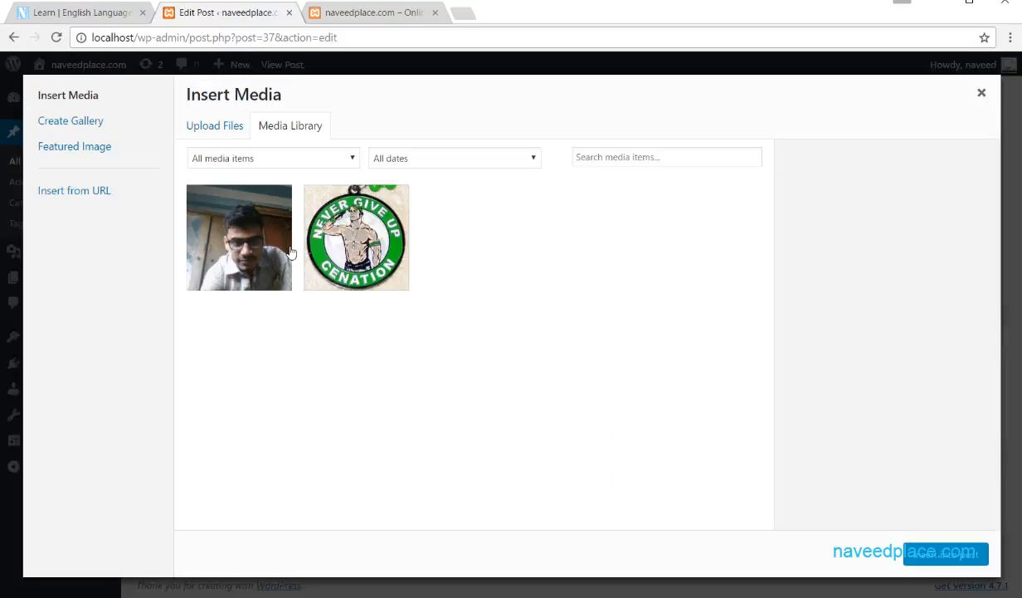
click(291, 253)
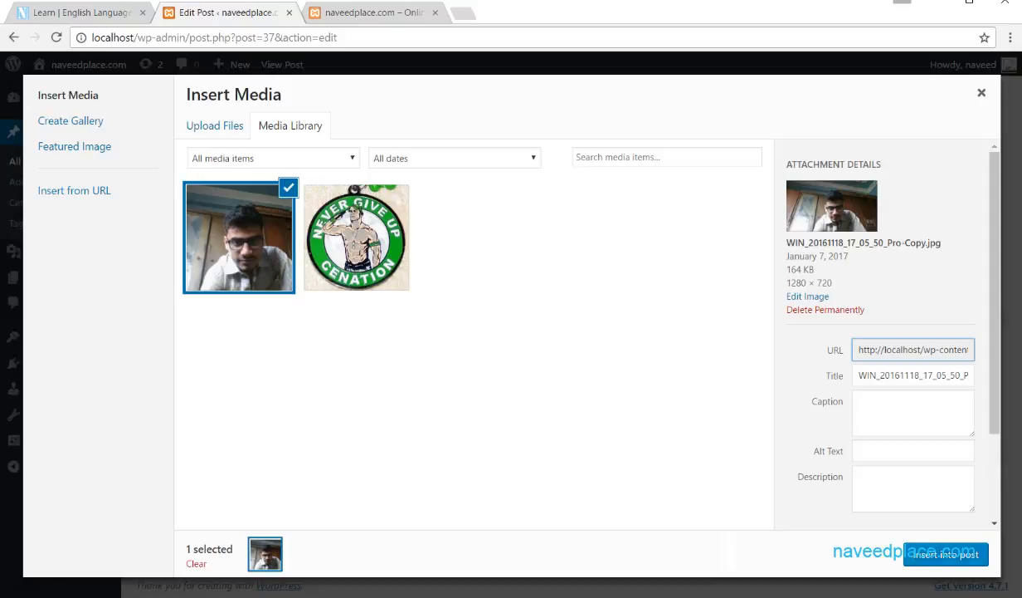
click(980, 94)
click(429, 503)
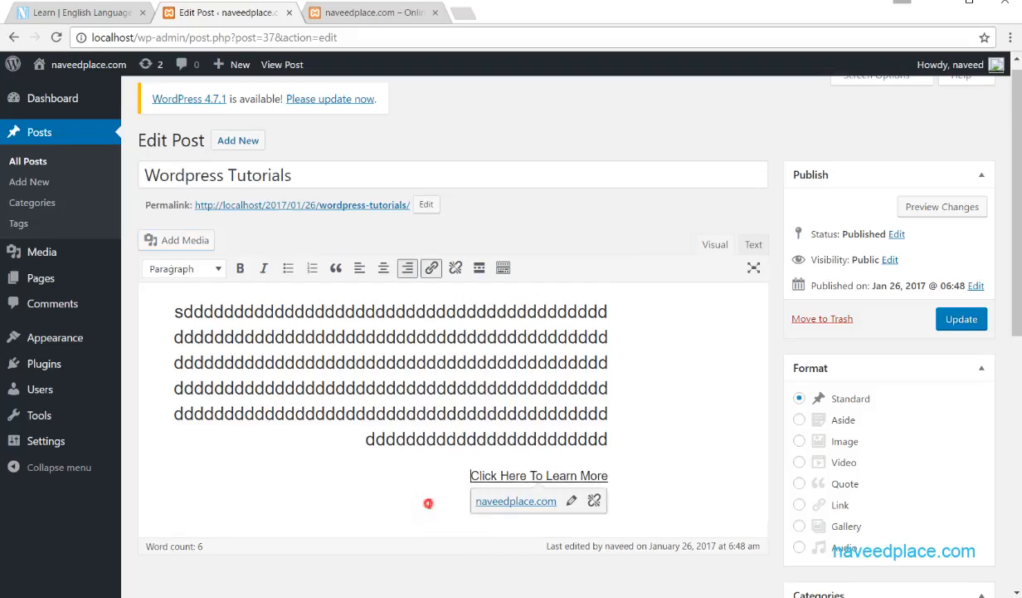
Step: Preview the post's changes and review the page from its title and body text down to the comment form
mouse_move(51, 259)
click(947, 213)
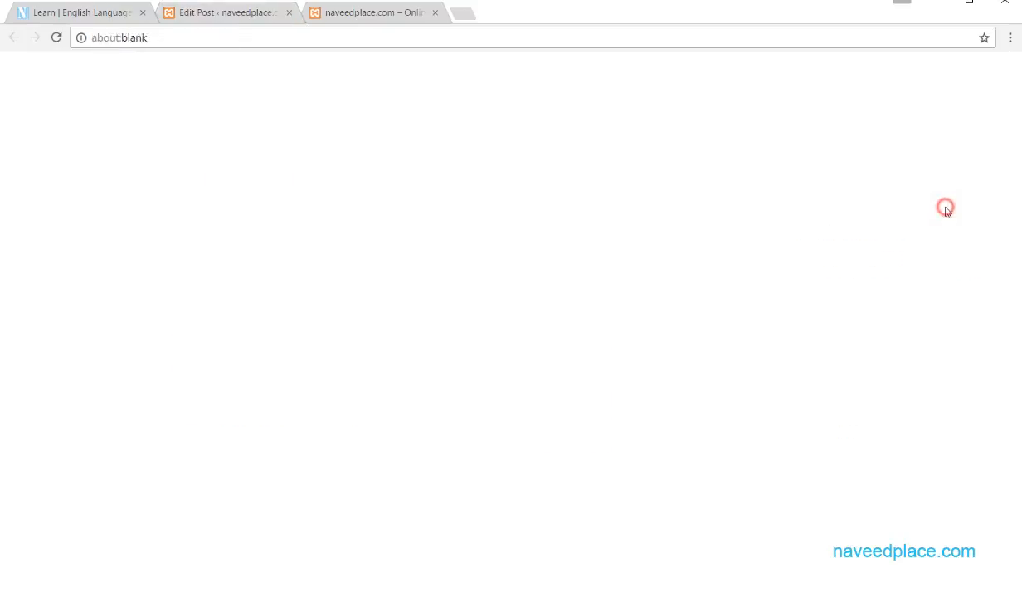
click(435, 12)
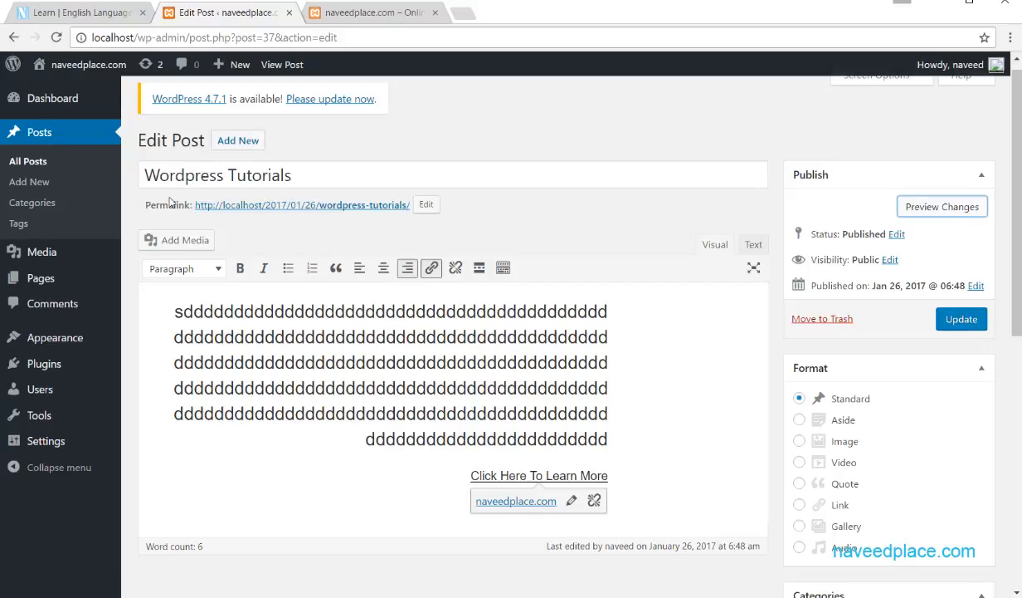
click(951, 214)
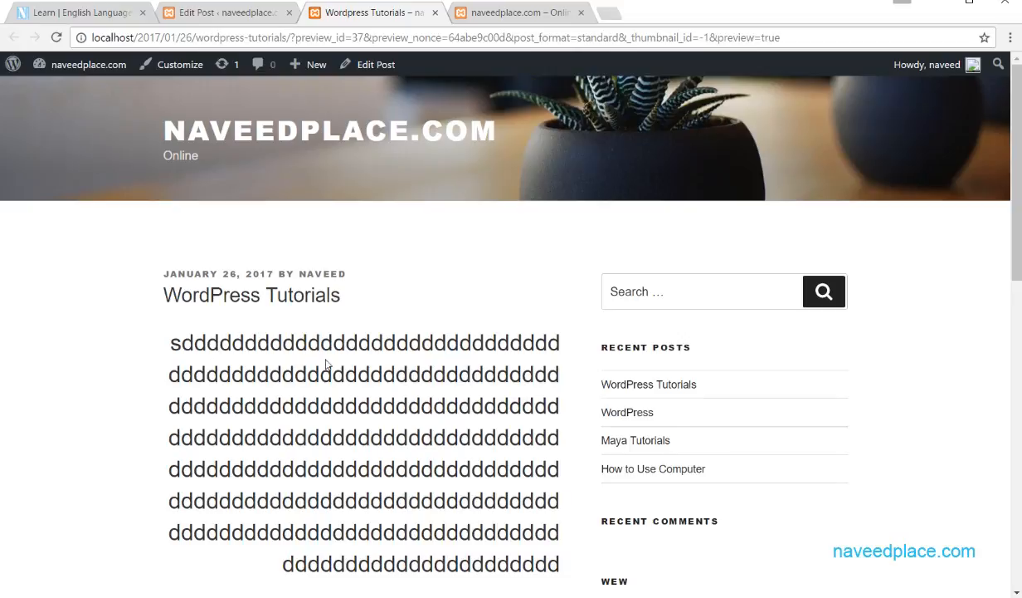
scroll(274, 352, down, 15)
click(280, 187)
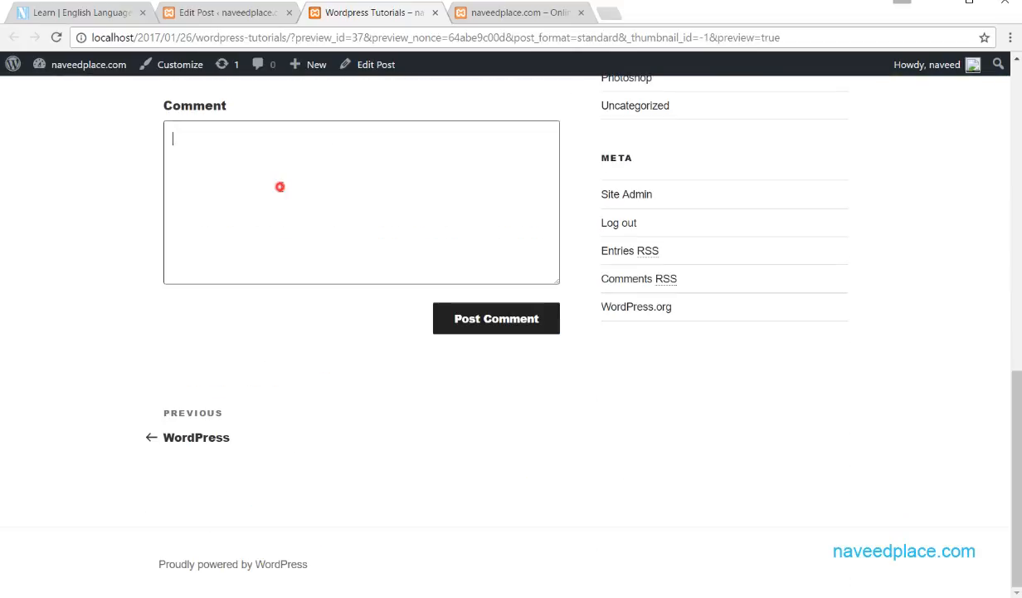
scroll(458, 290, up, 10)
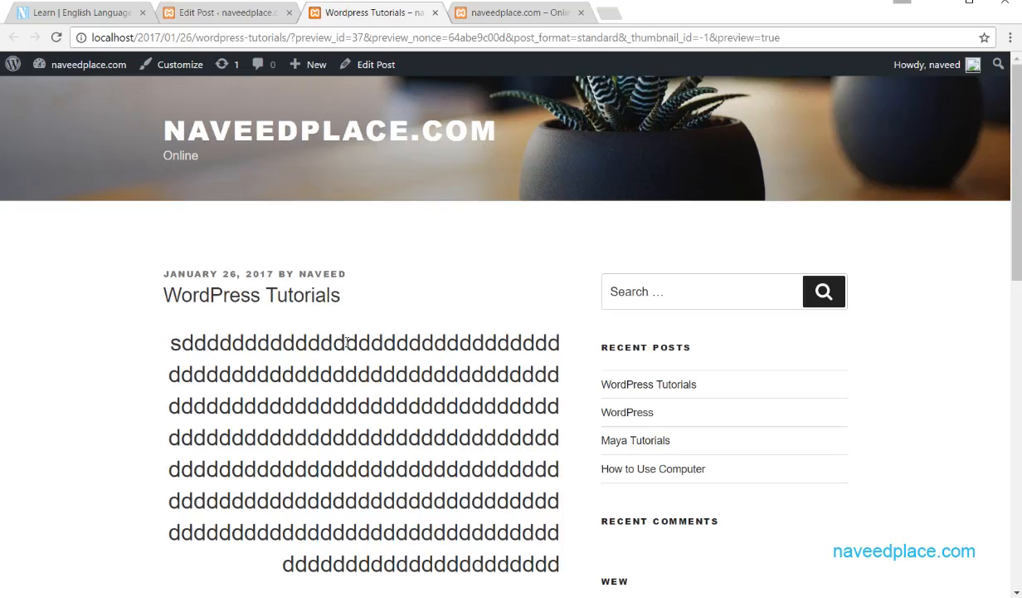
drag(344, 303, 162, 296)
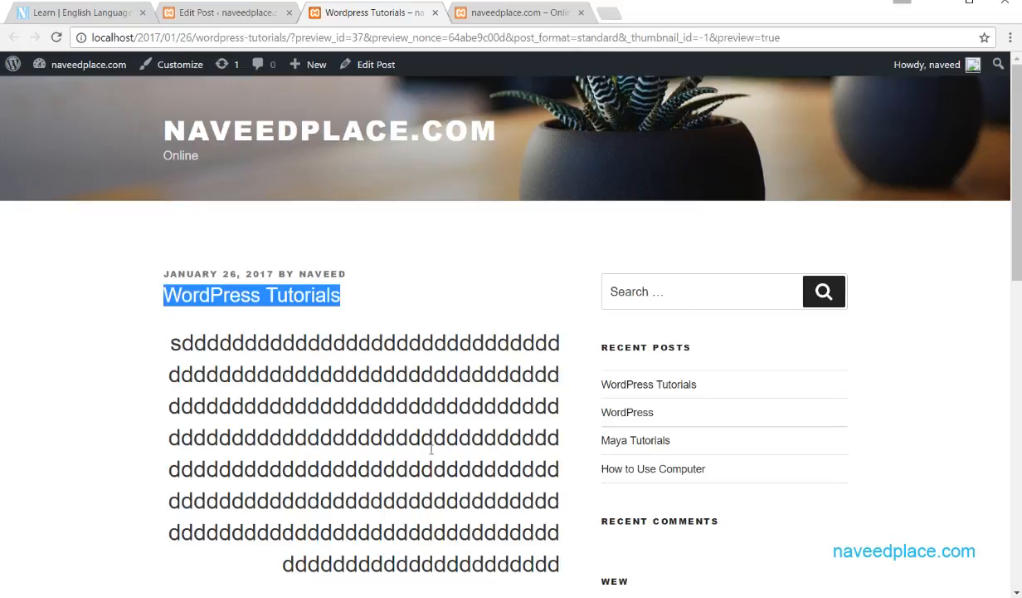
Step: Return to the post editor and examine the Format, Categories and Tags settings
click(213, 14)
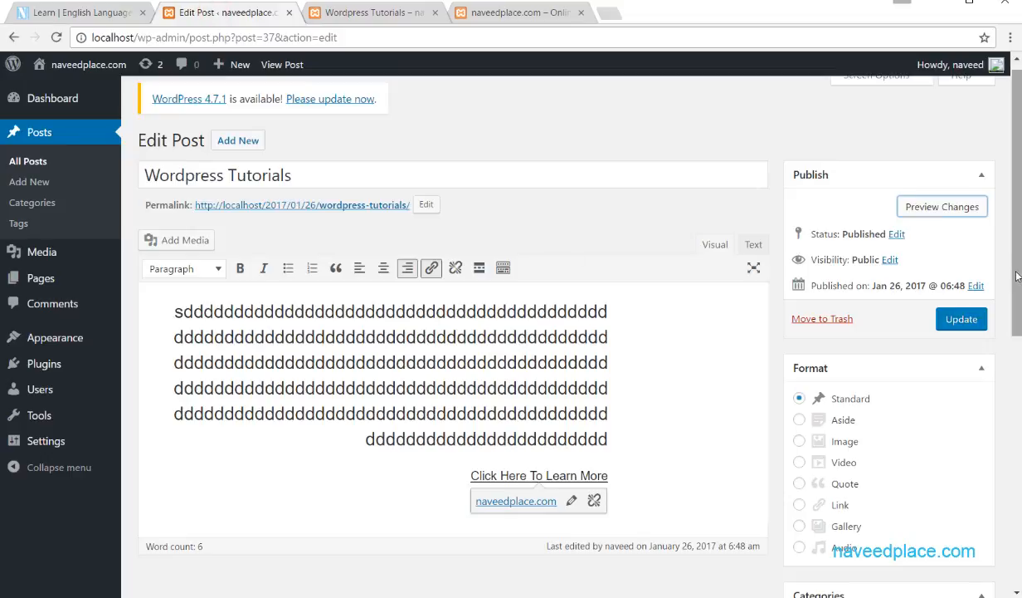
drag(1017, 277, 1010, 338)
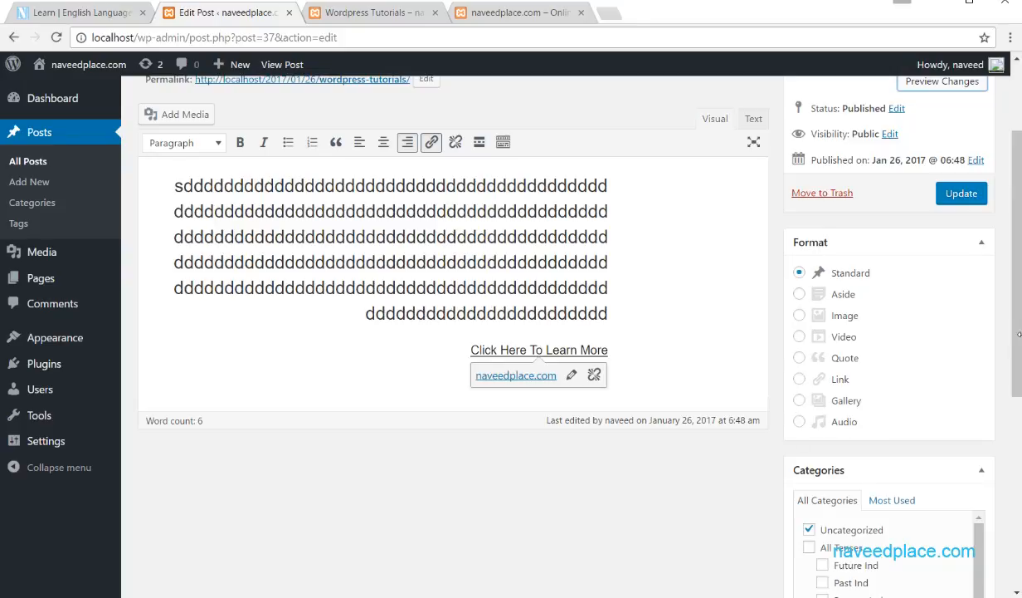
scroll(1019, 334, down, 3)
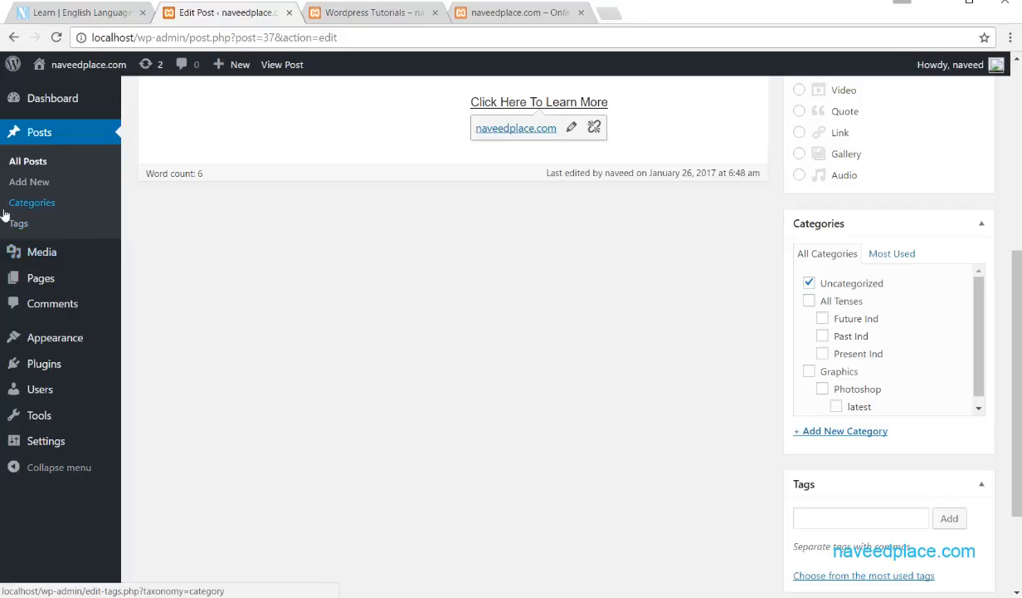
scroll(722, 409, up, 1)
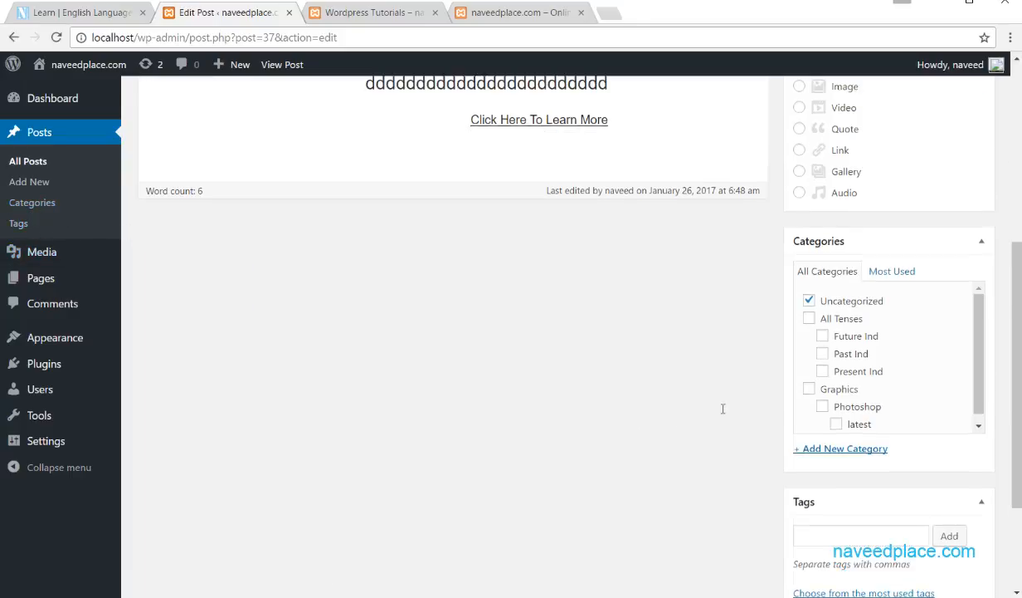
scroll(723, 408, up, 5)
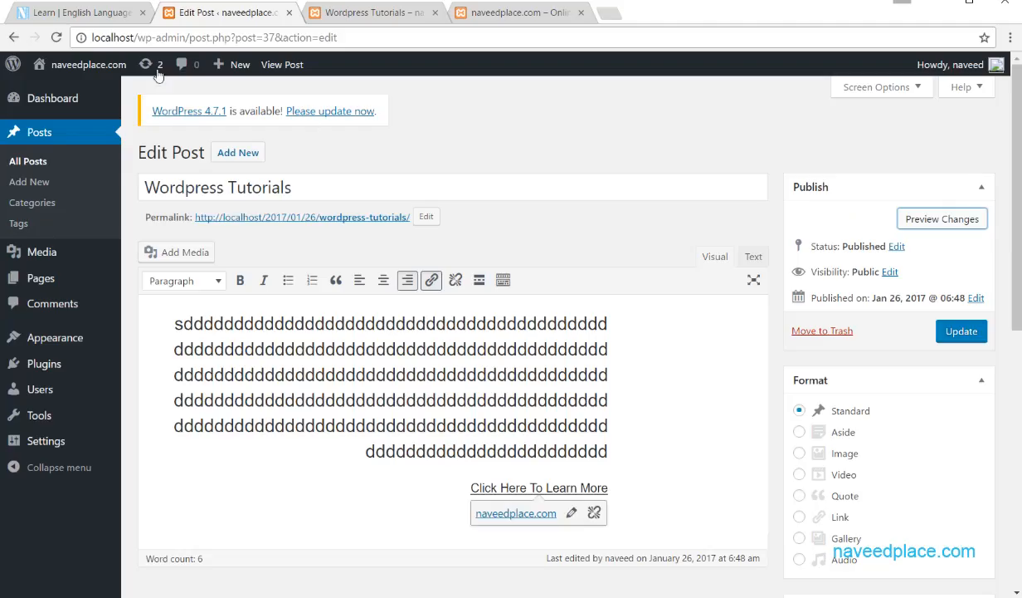
Step: Look over the English Language site, the local homepage and the post preview, and return to the post editor
click(75, 12)
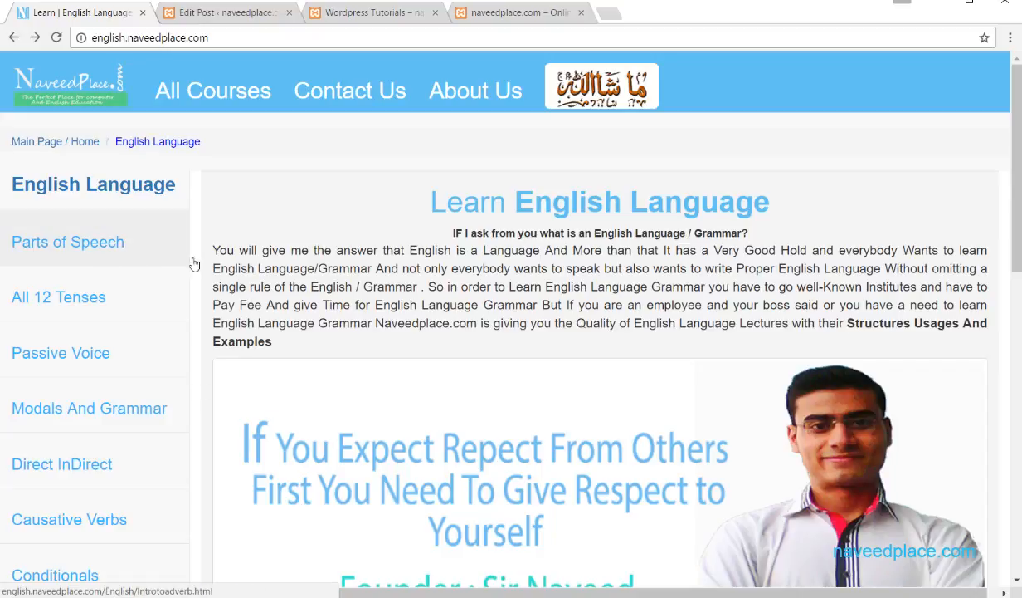
click(536, 13)
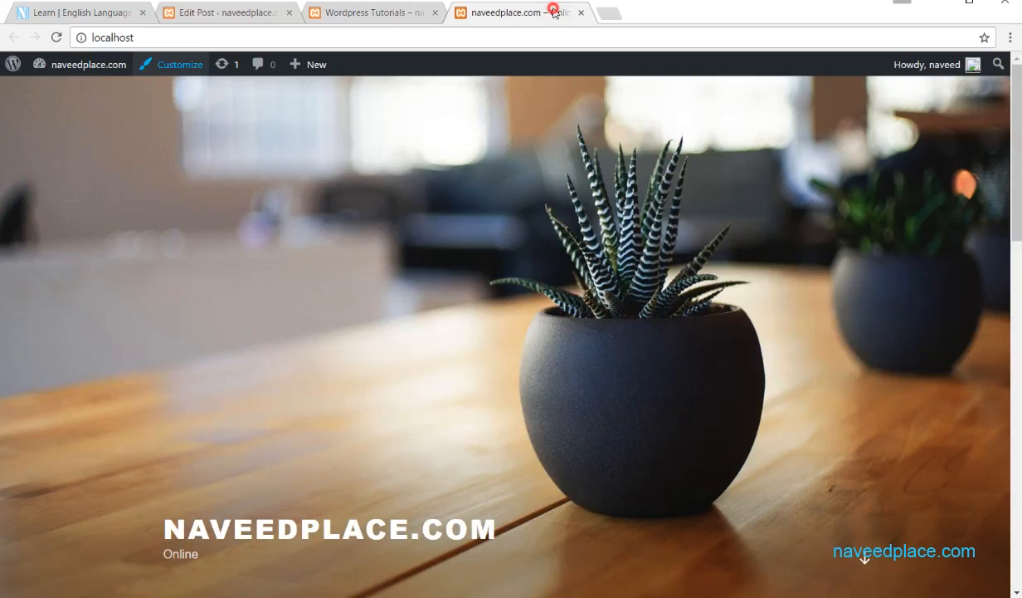
click(382, 17)
click(253, 20)
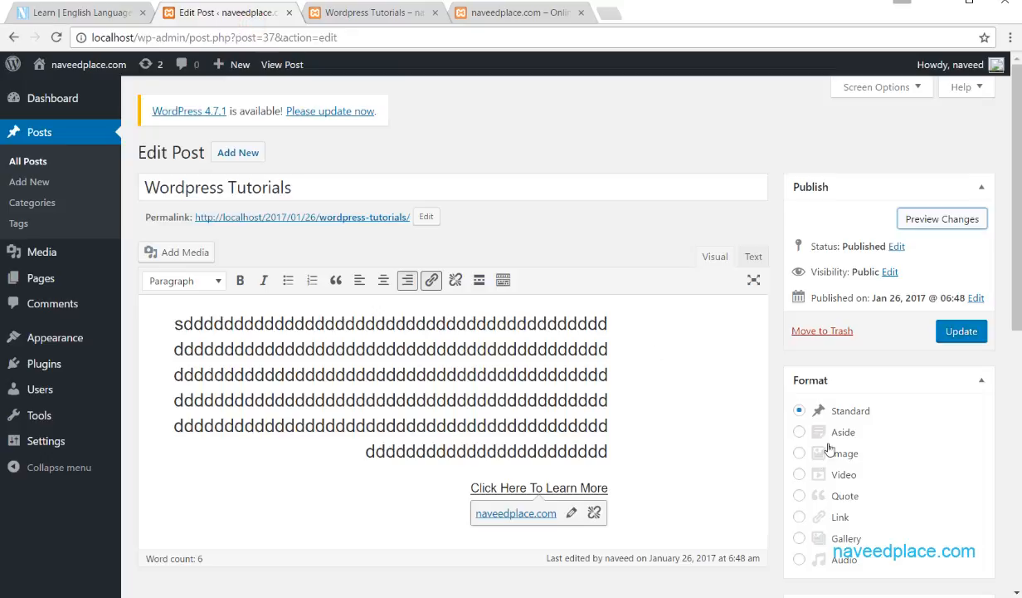
Step: Check the post's category choices and the Categories management page, and open a blank new post
scroll(1016, 234, down, 5)
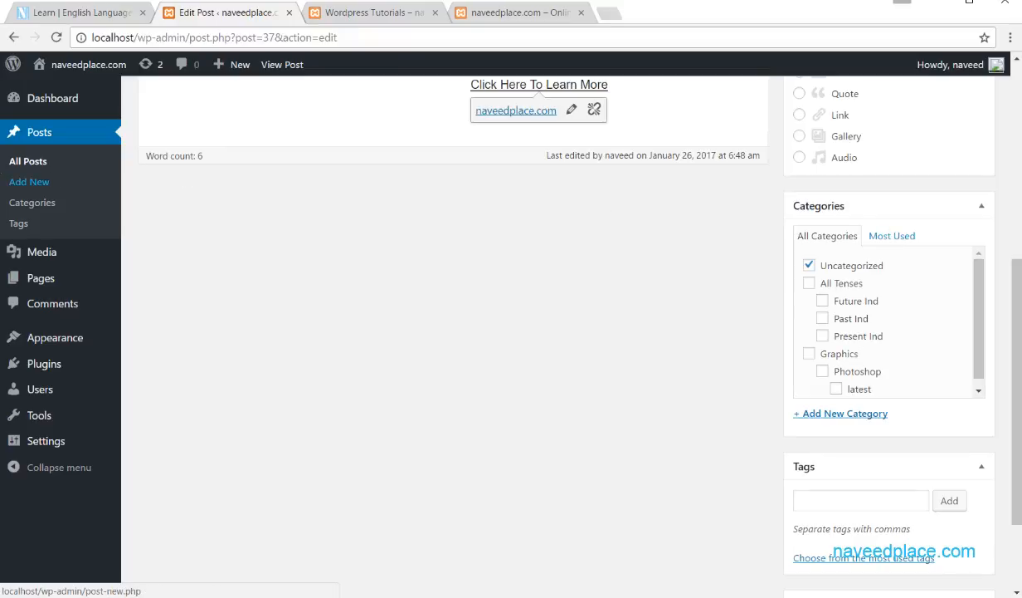
click(50, 207)
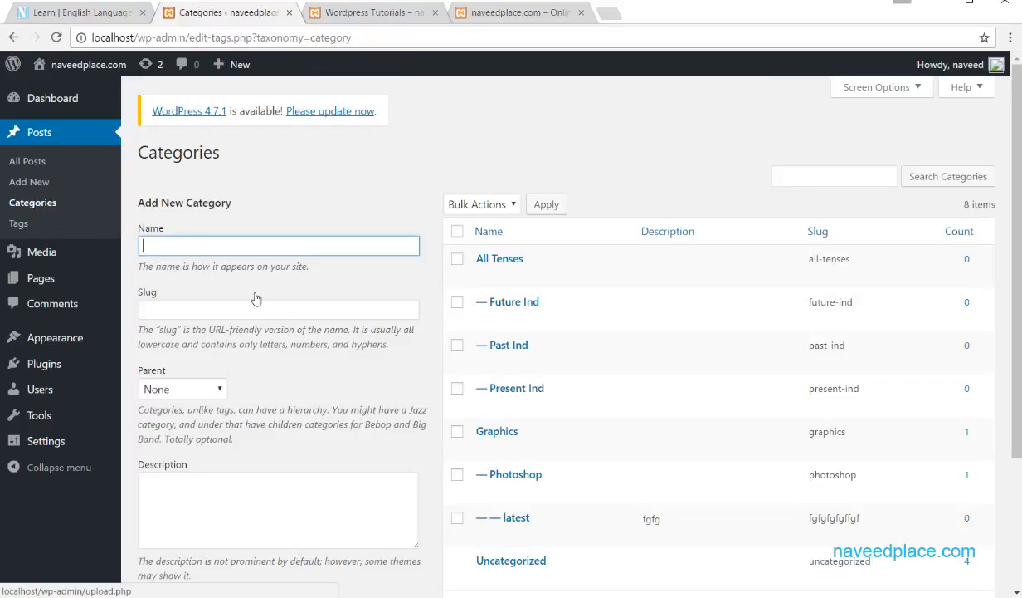
click(30, 182)
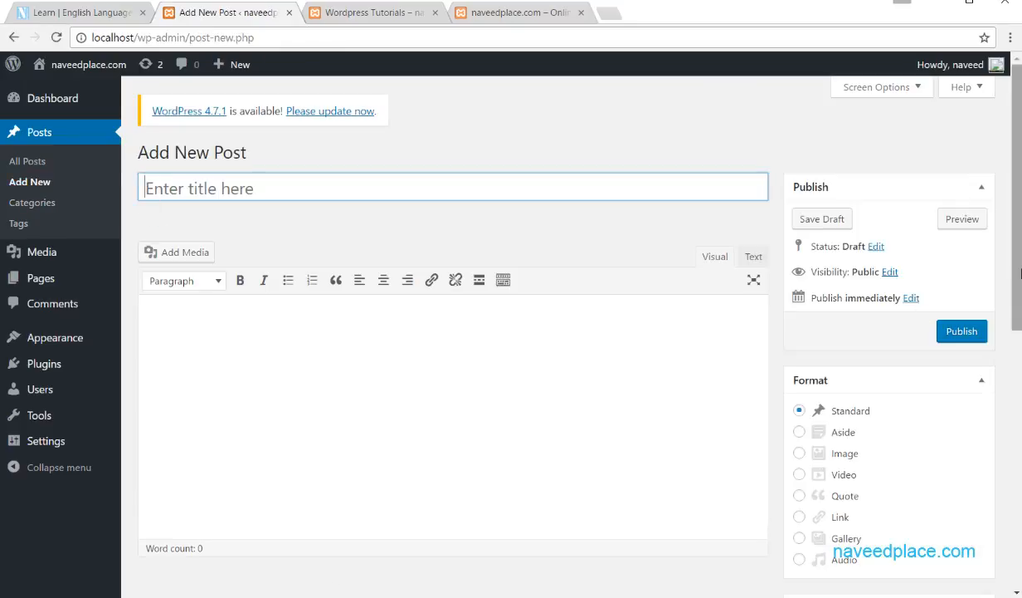
Step: Check the English Language site's topics and add a top-level category named AllPartsofSpeech to the new post, leaving it selected
drag(1014, 293, 1013, 507)
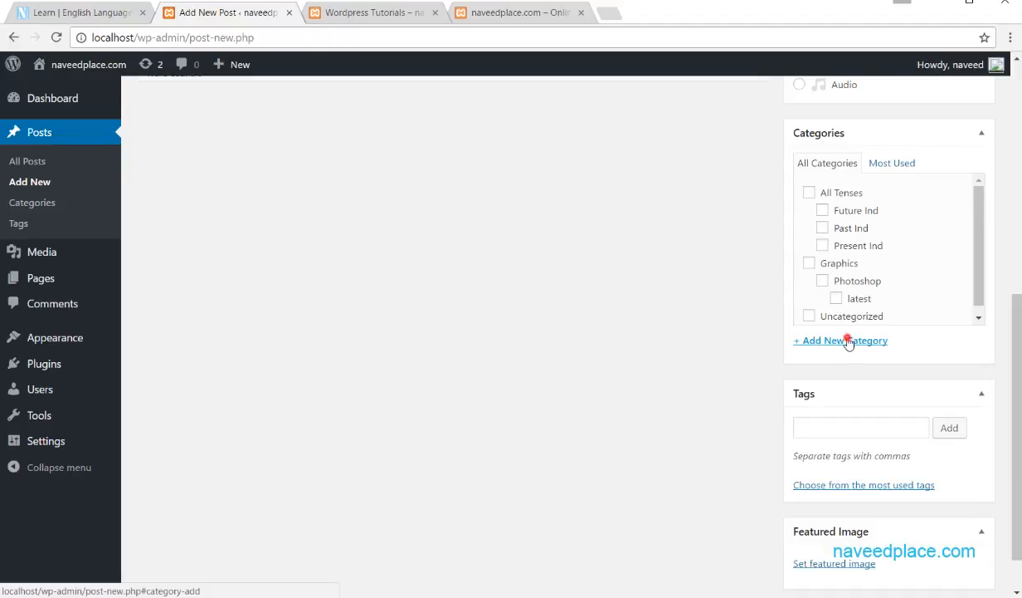
click(821, 341)
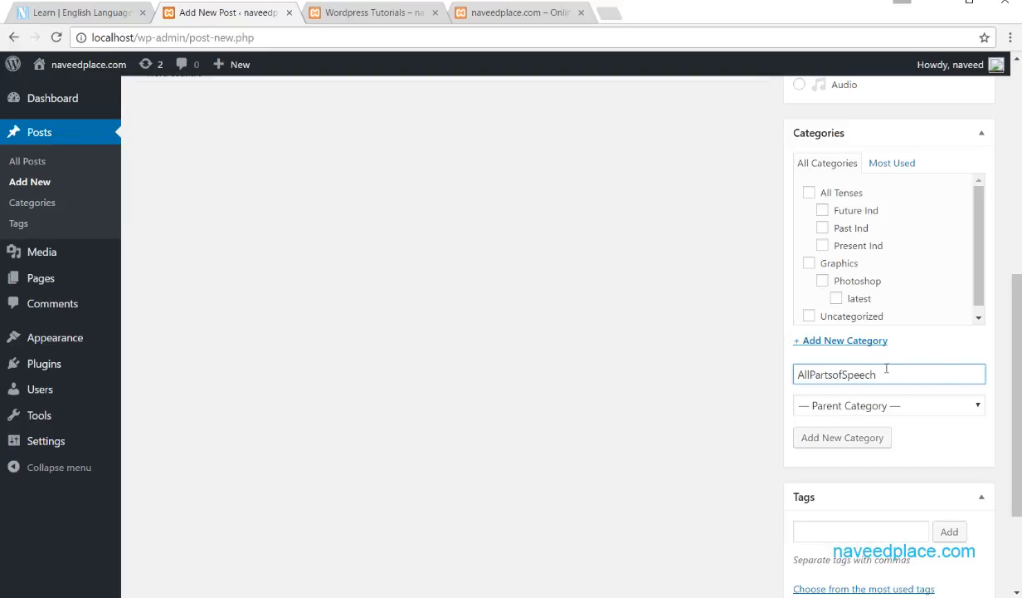
click(58, 13)
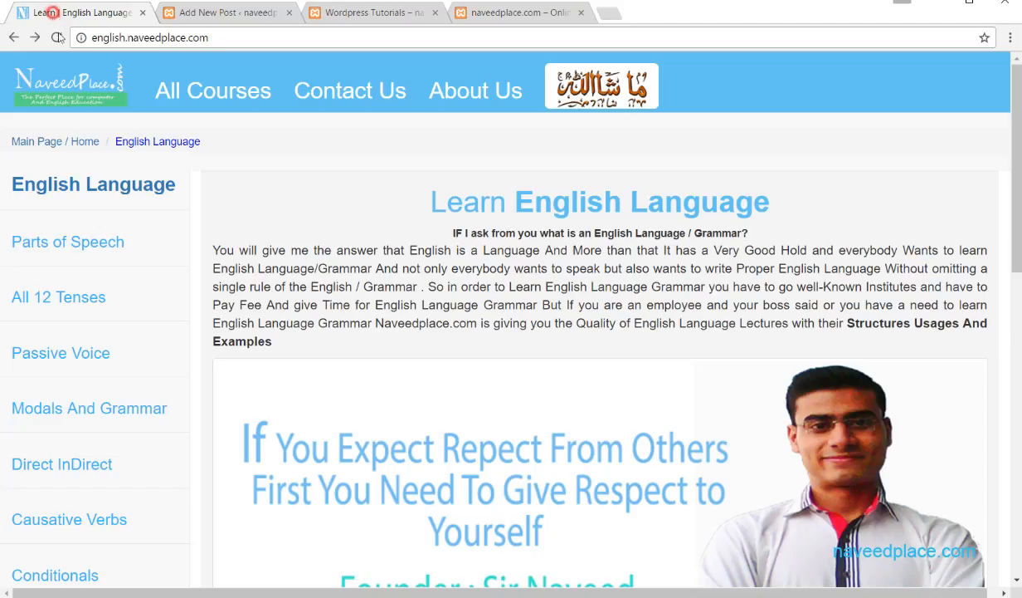
click(222, 11)
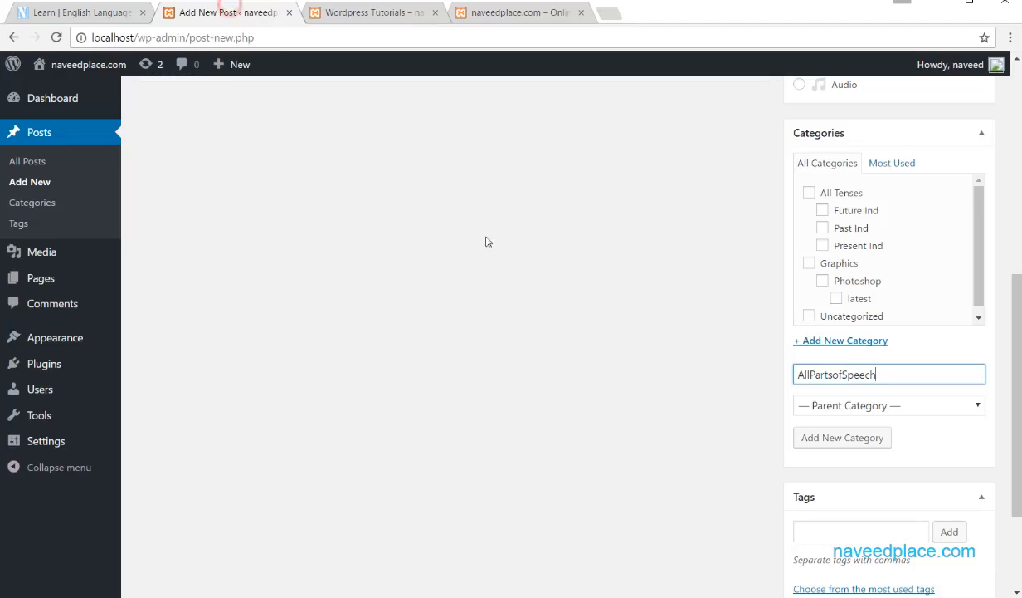
click(839, 439)
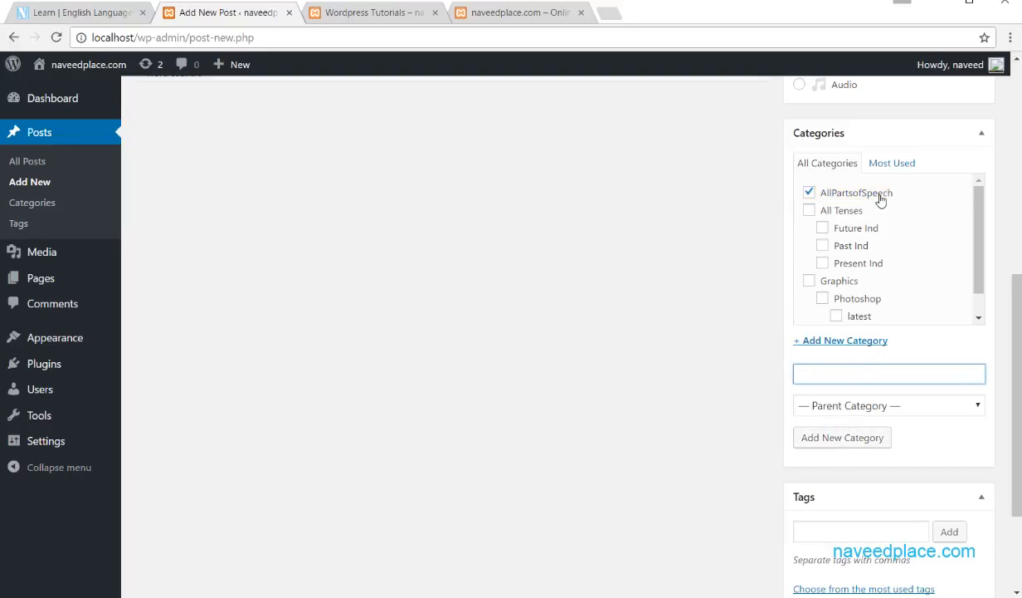
click(867, 199)
click(867, 196)
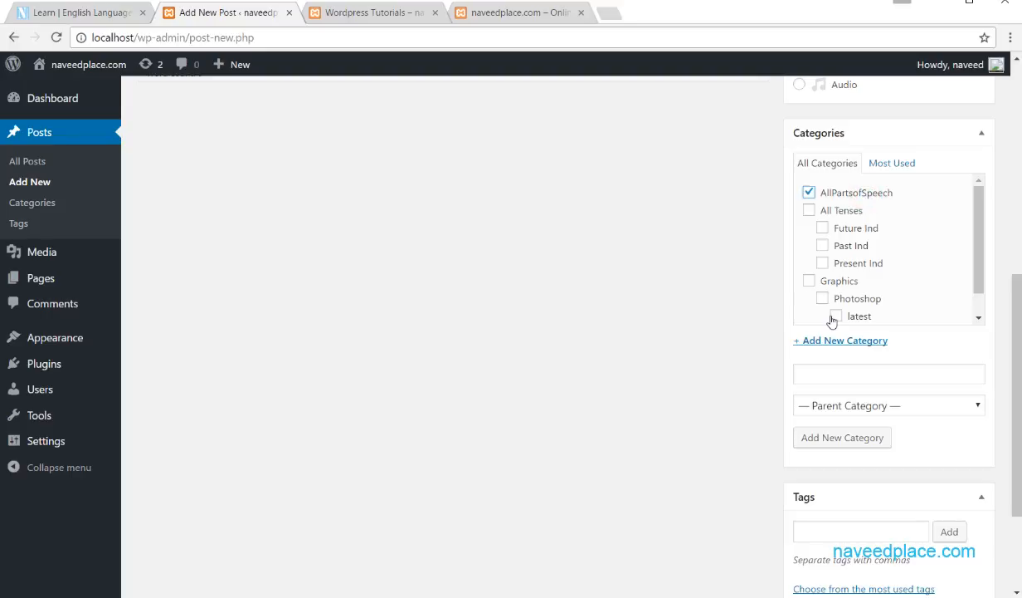
Step: Add a new category named Adverb with AllPartsofSpeech as its parent category
click(838, 376)
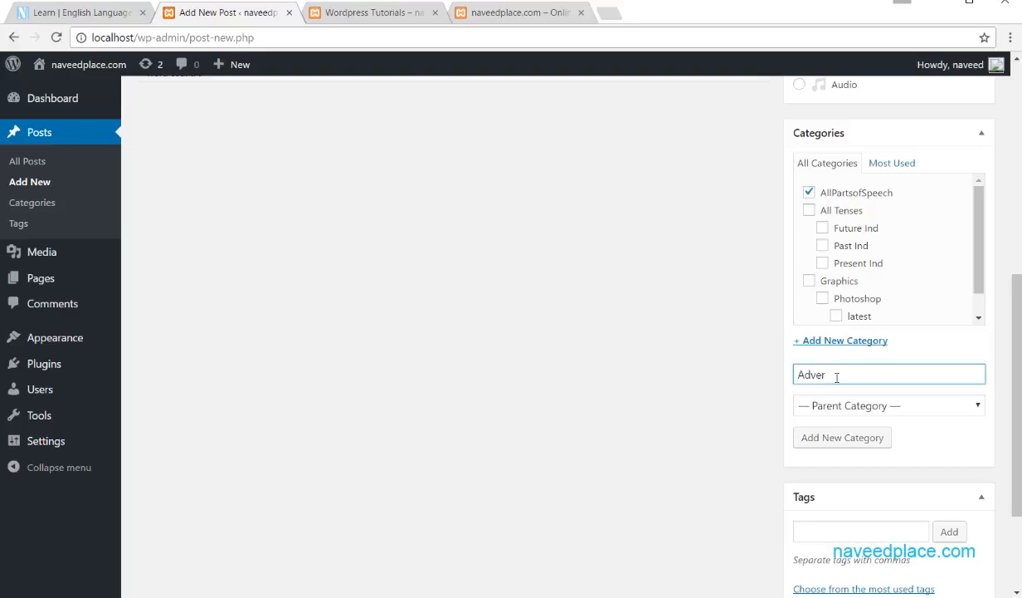
click(838, 406)
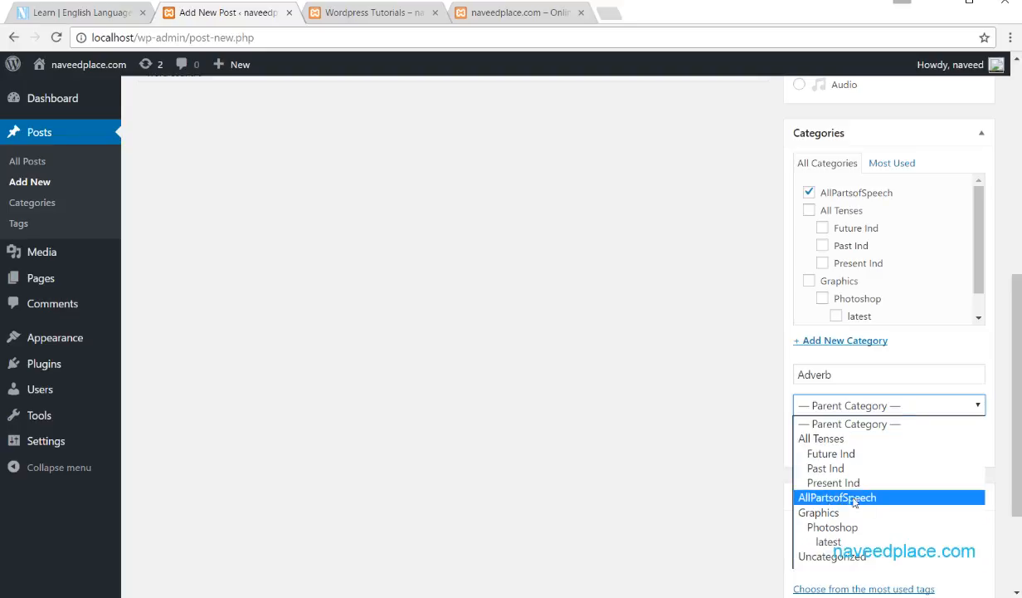
click(890, 497)
click(863, 439)
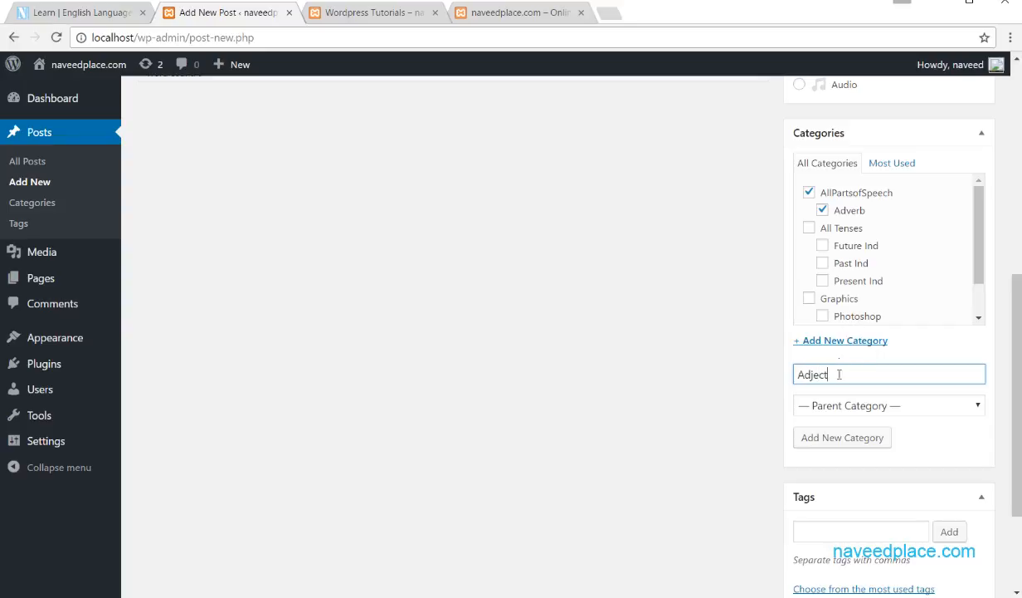
Step: Add a new category named Adjective with AllPartsofSpeech as its parent category
click(799, 405)
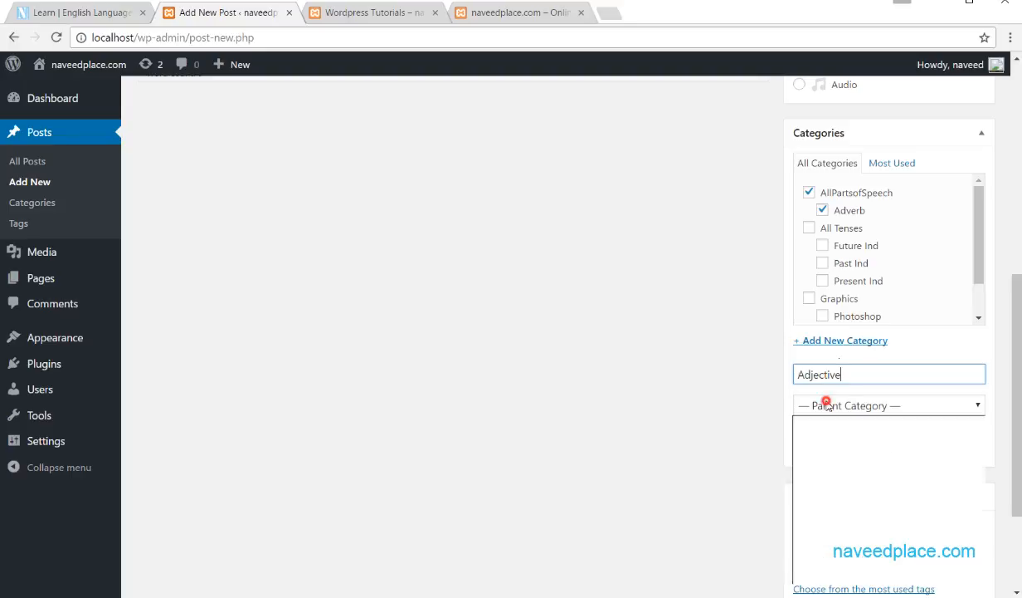
click(850, 499)
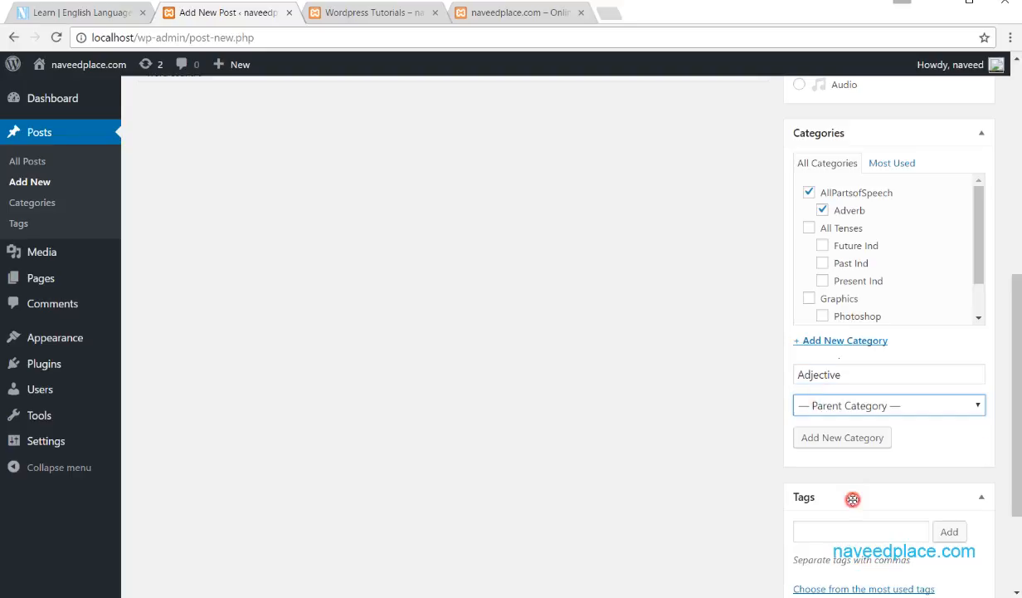
click(857, 444)
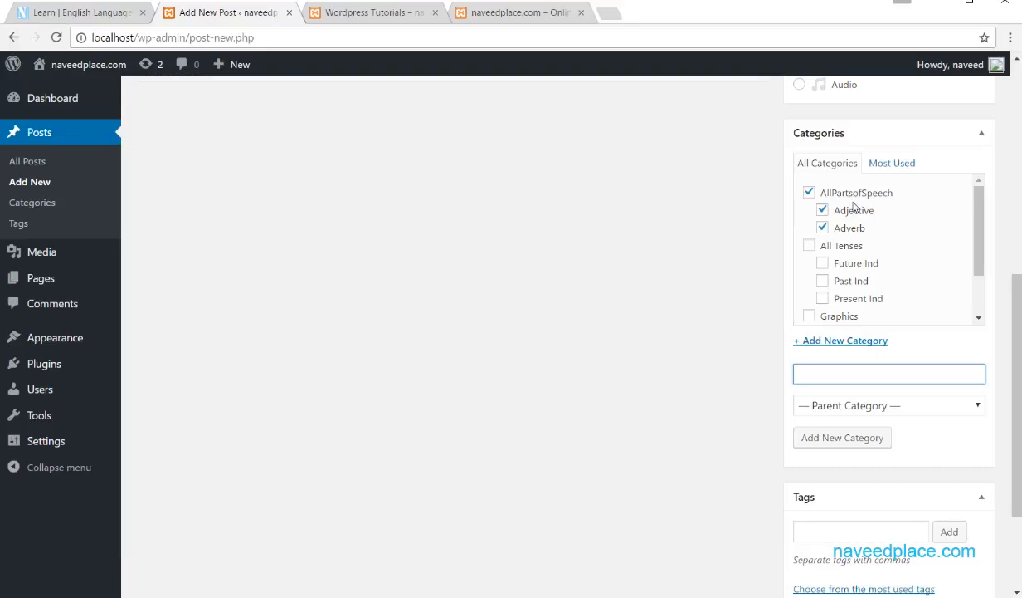
Step: Enter WordPress followed by a comma as the first tag of the new post
click(833, 531)
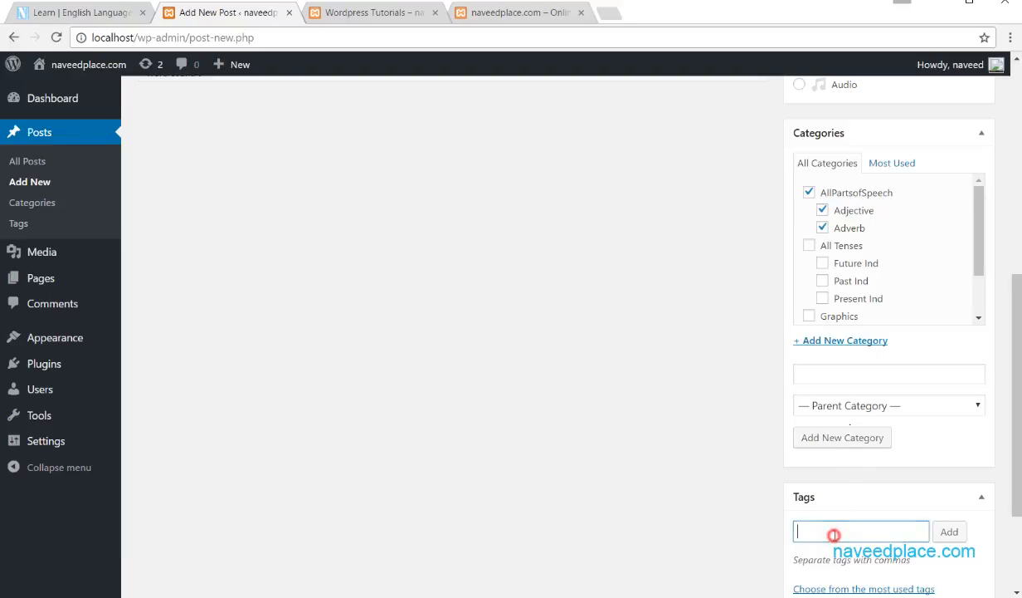
drag(1014, 418, 1019, 496)
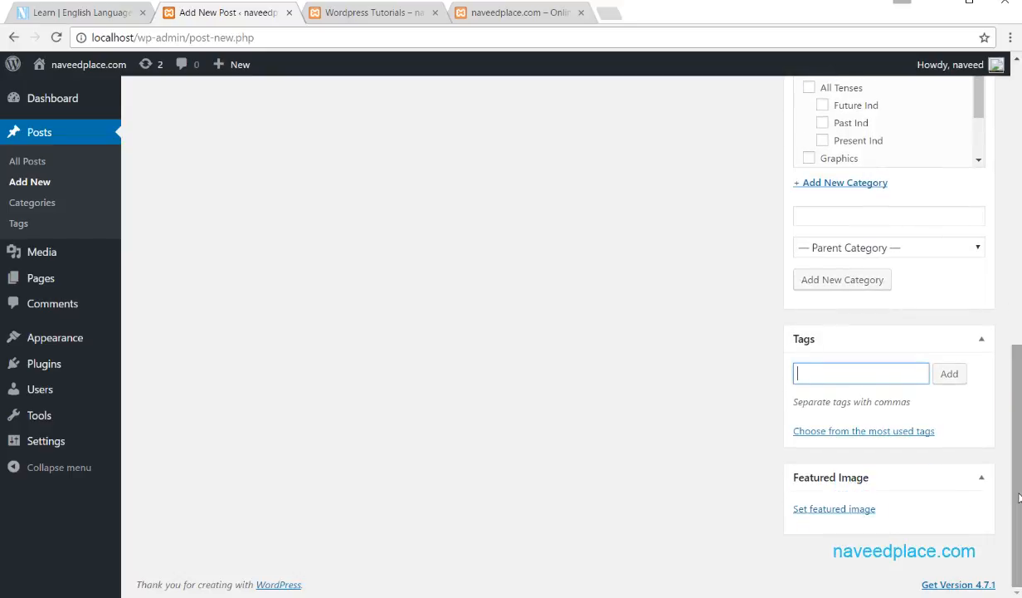
mouse_move(1019, 497)
mouse_down()
mouse_move(1020, 226)
mouse_move(1019, 495)
mouse_up()
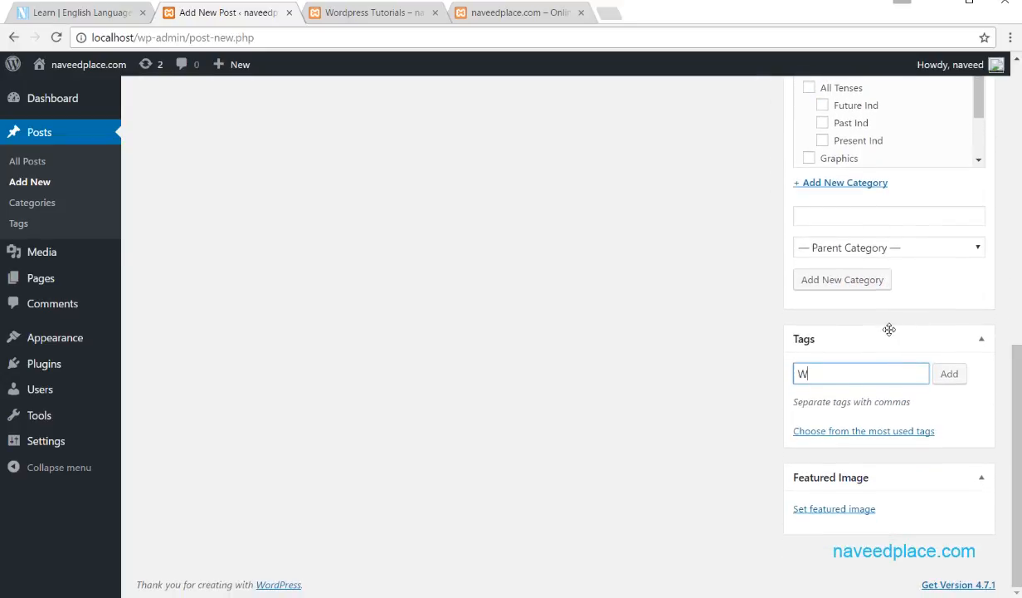
key(BackSpace)
key(BackSpace)
key(BackSpace)
text(ordPress)
drag(867, 374, 789, 378)
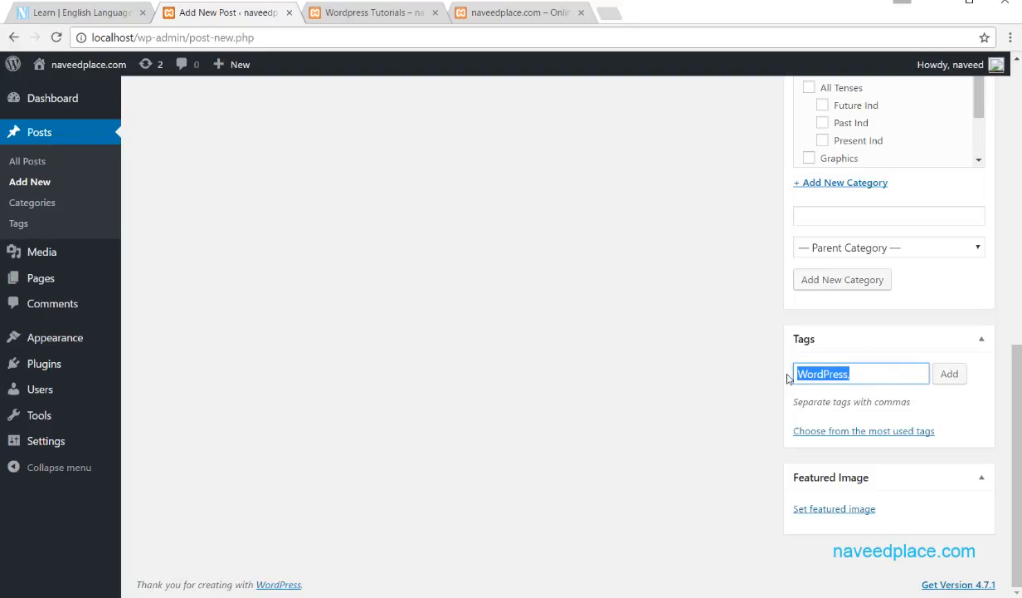
click(871, 374)
drag(871, 374, 776, 378)
scroll(507, 464, up, 8)
scroll(507, 465, down, 8)
click(854, 373)
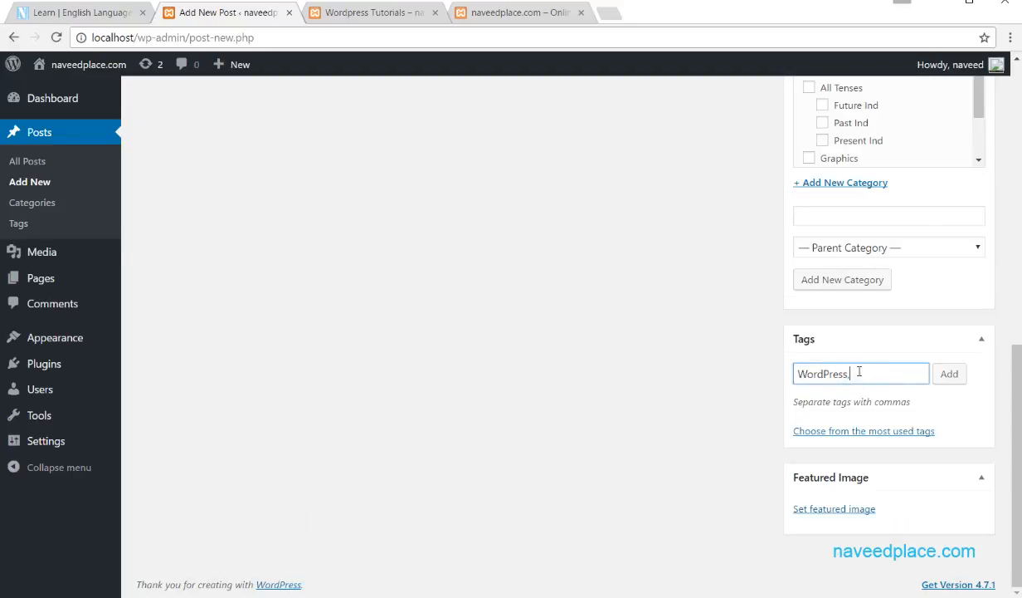
drag(858, 372, 612, 370)
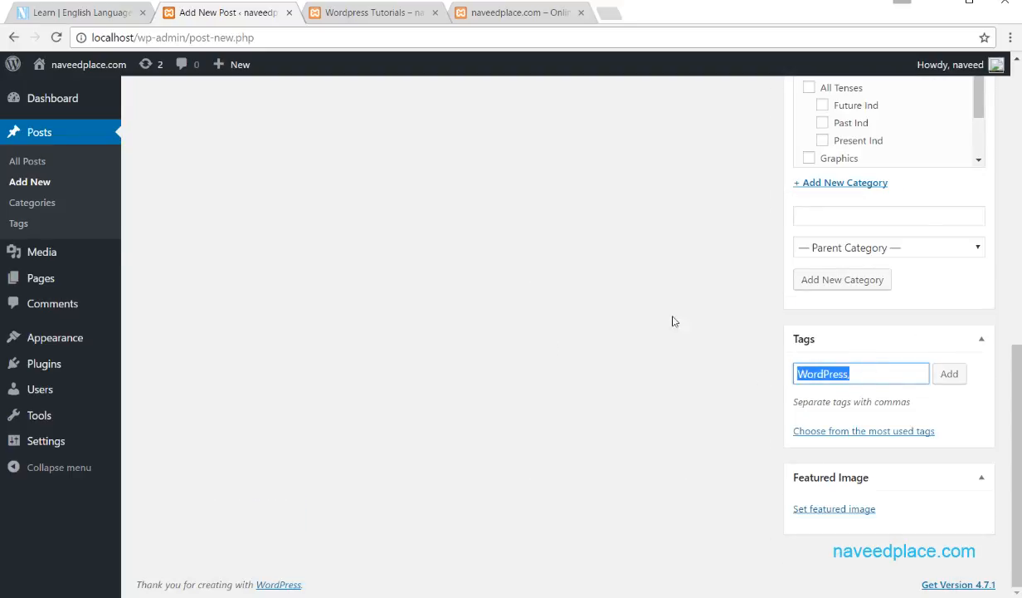
Step: Enter Wordpresstutorials as a second comma-separated tag and add both tags to the new post
click(858, 375)
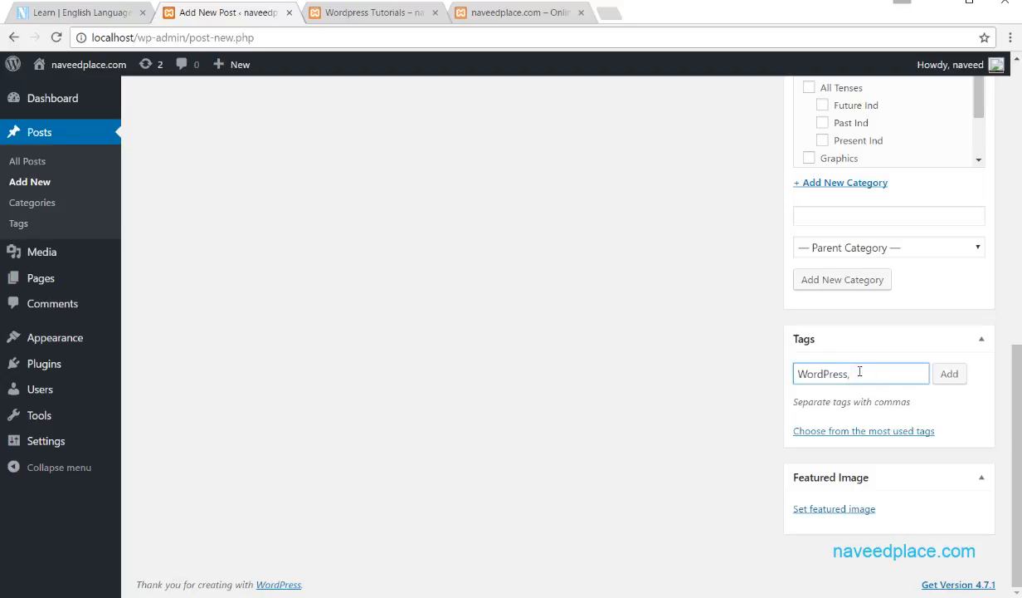
text(Wordpr)
text(esst)
text(ut)
text(r)
text(rials,)
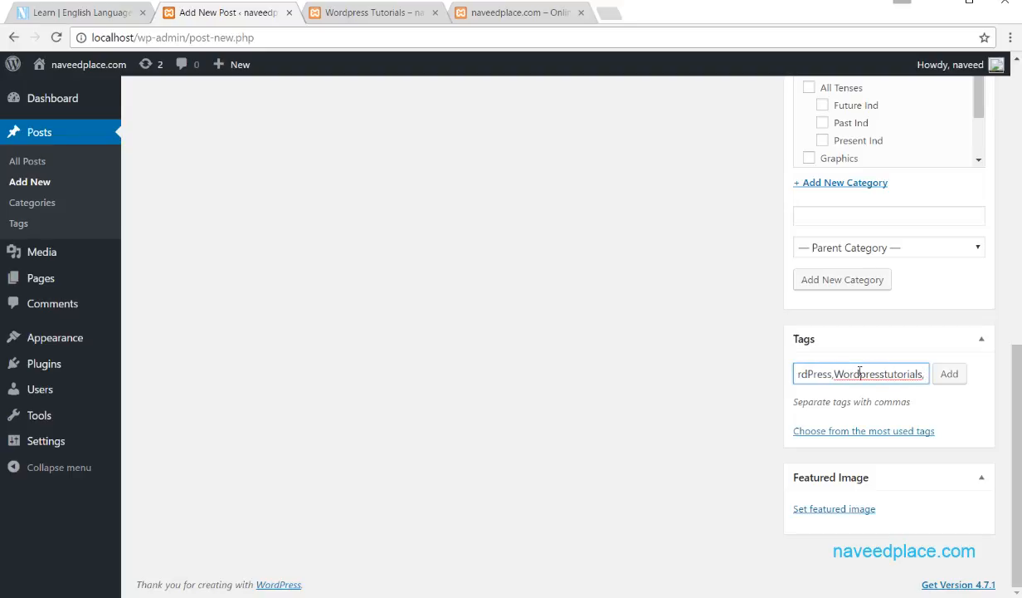
key(BackSpace)
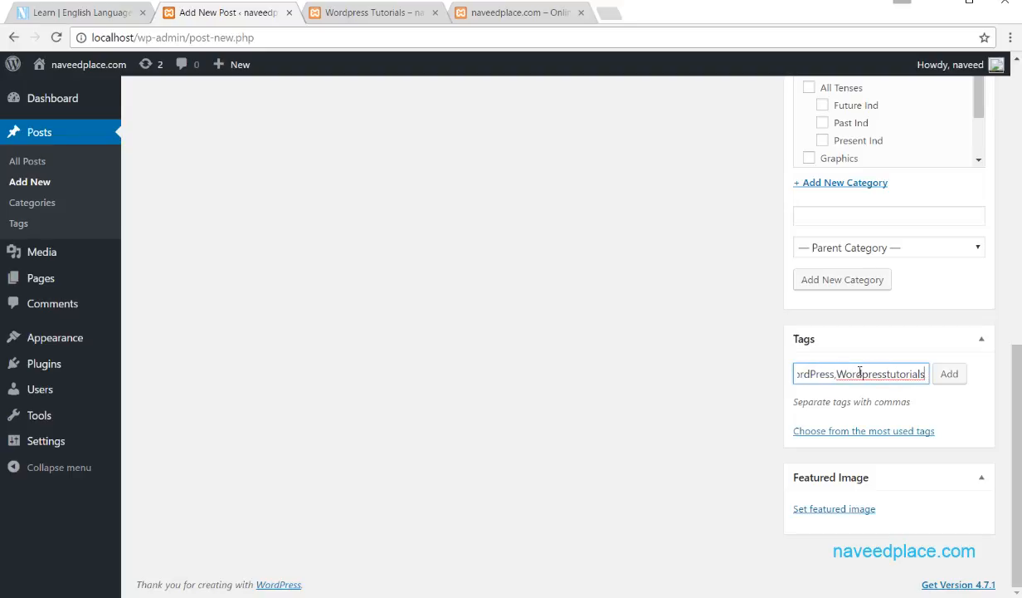
text(,)
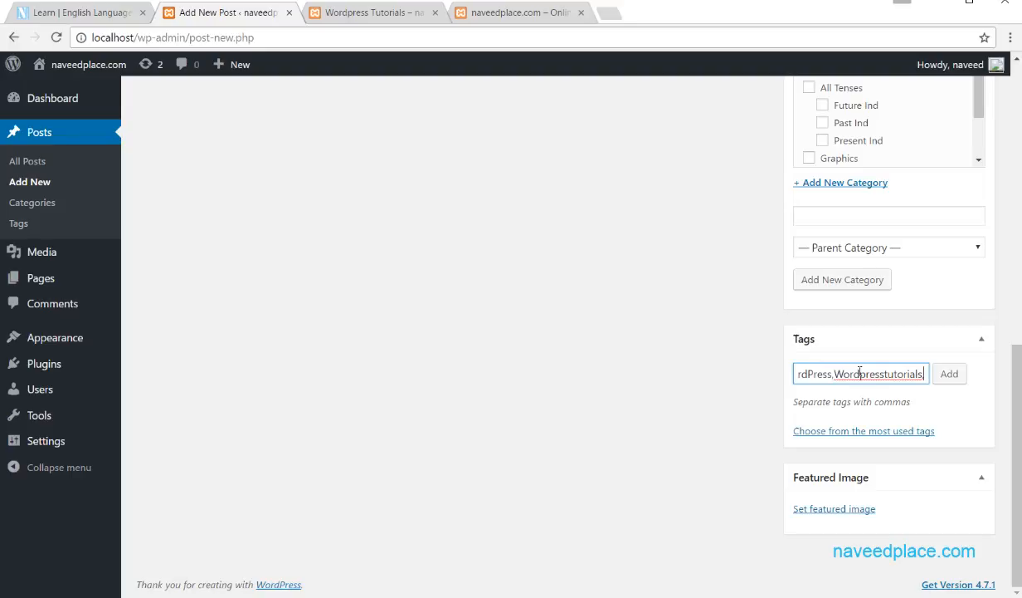
click(950, 375)
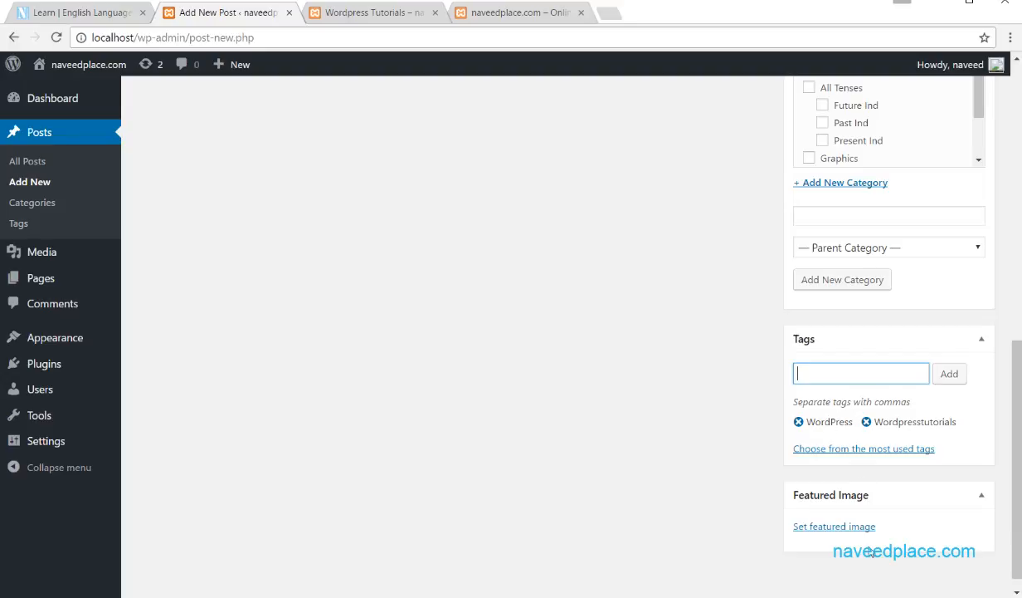
Step: Open the Categories management page and examine the category list and the Parent and Description fields for adding a category
scroll(900, 483, up, 7)
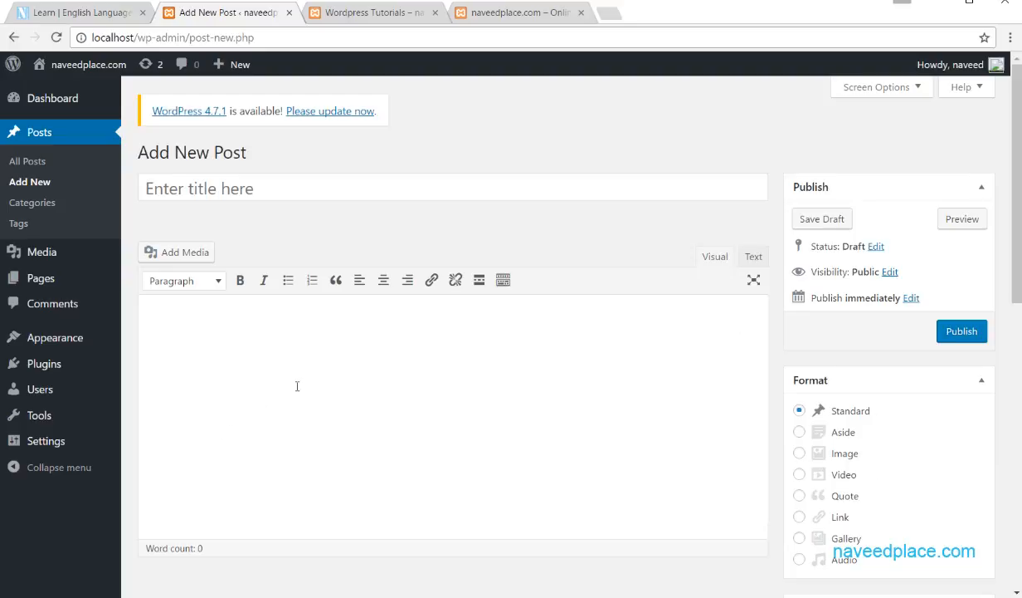
click(60, 204)
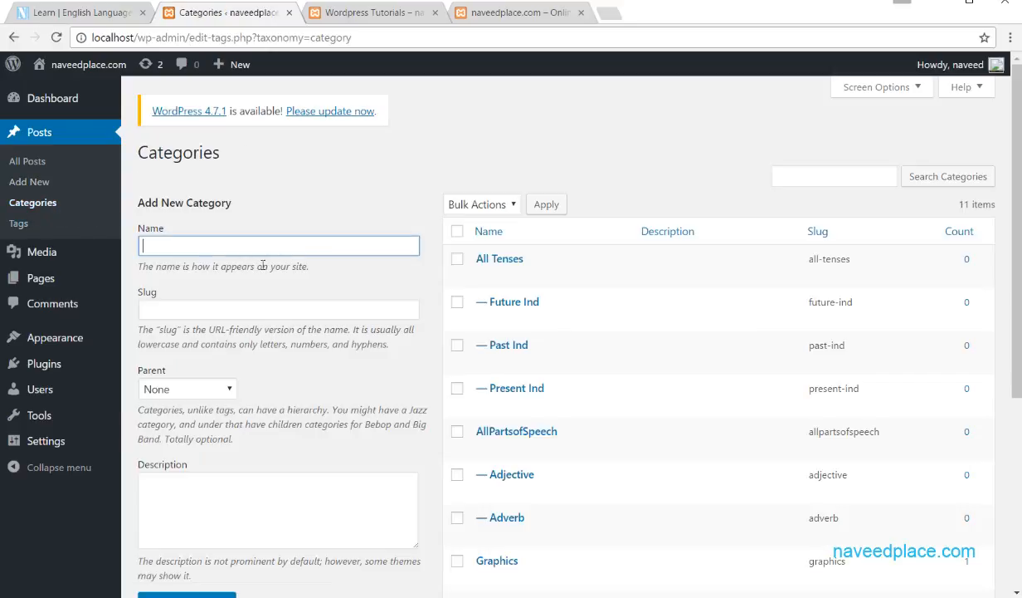
scroll(539, 374, down, 4)
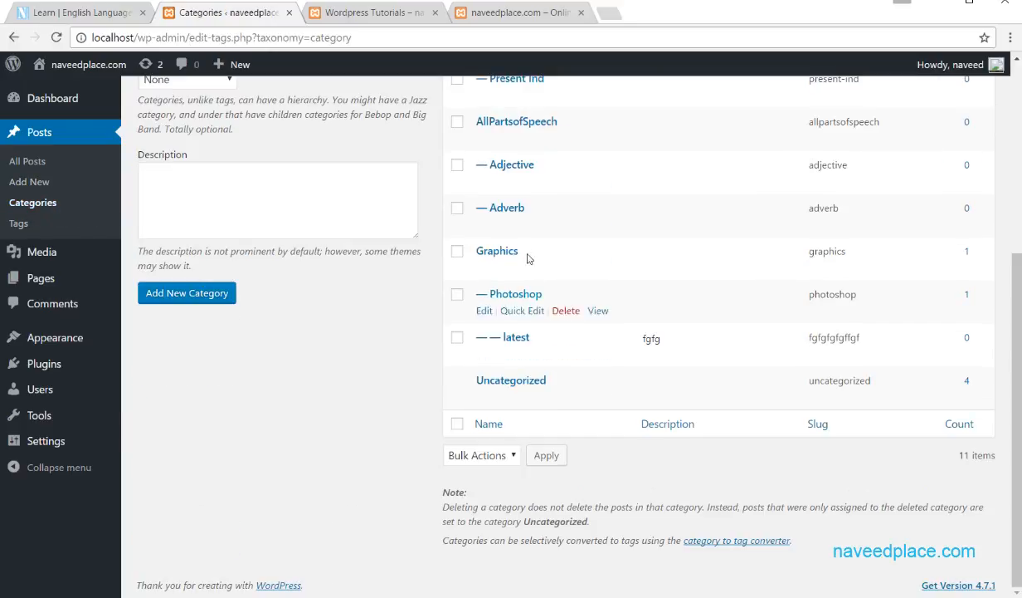
scroll(374, 315, up, 4)
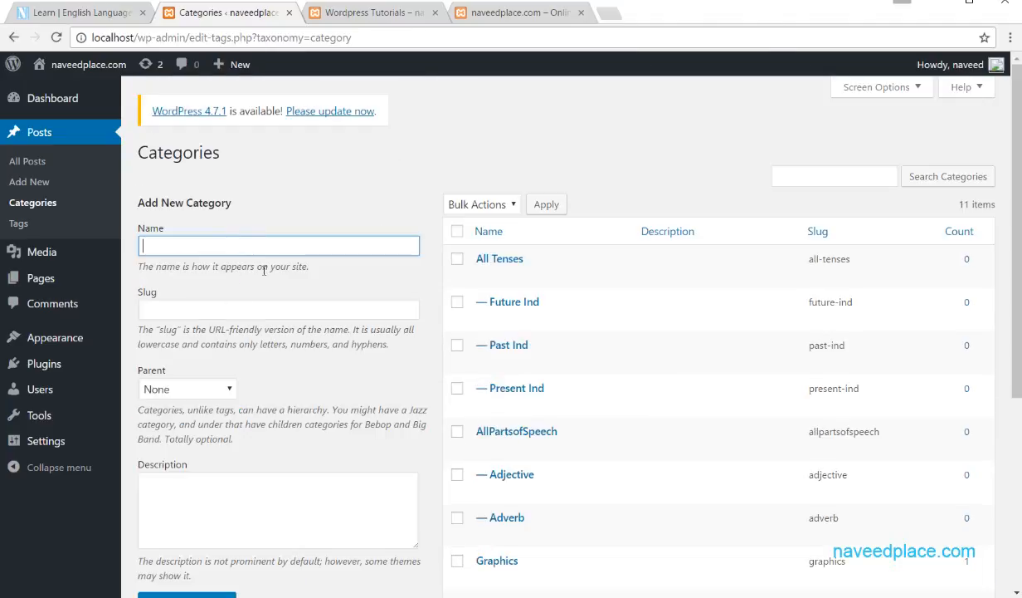
click(184, 390)
click(337, 370)
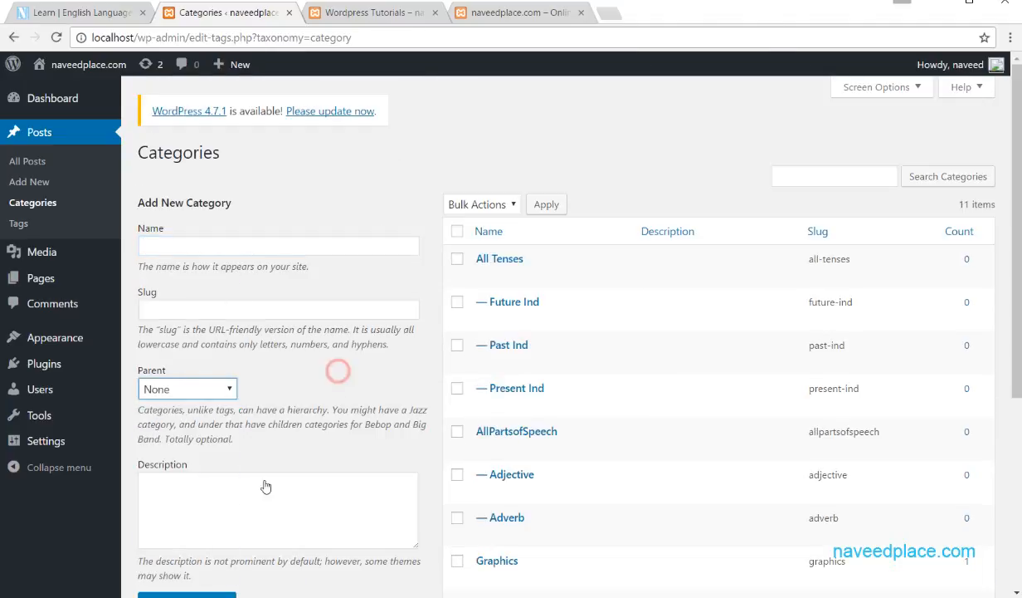
click(222, 496)
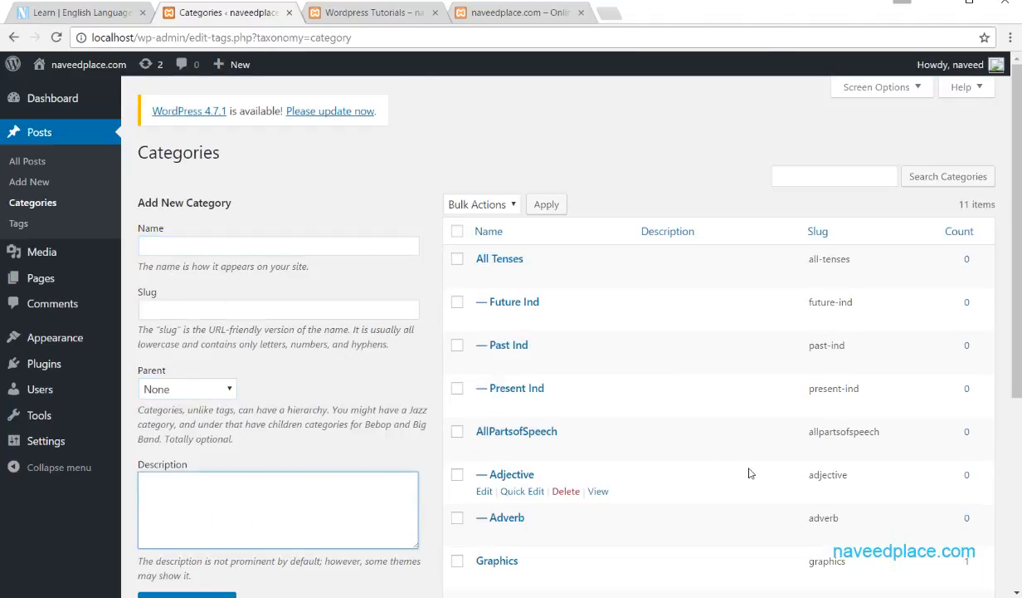
Step: Open the Tags management page, examine its bulk action choices, and go to the list of all posts
click(30, 229)
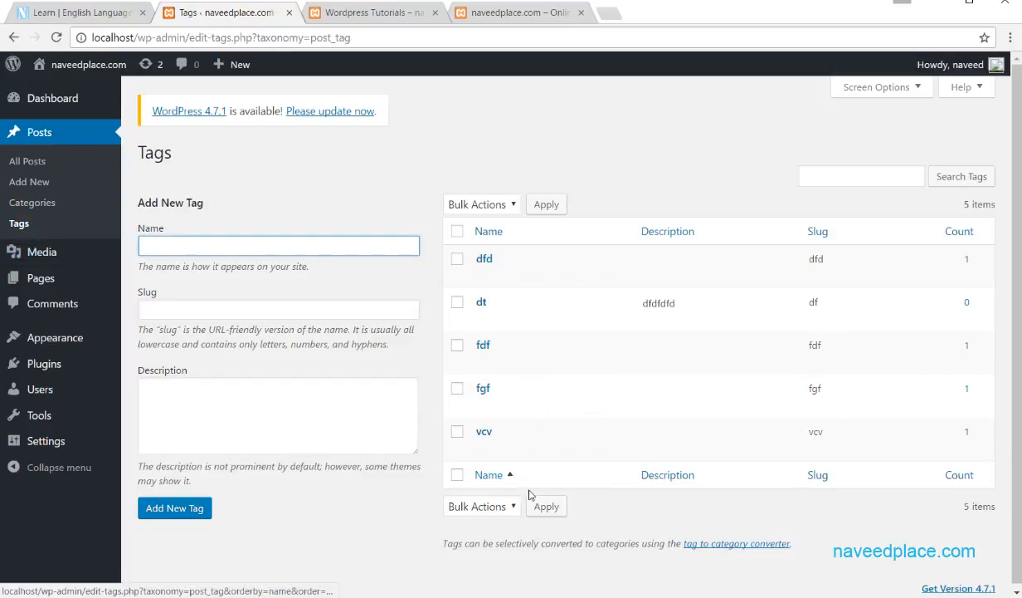
click(455, 505)
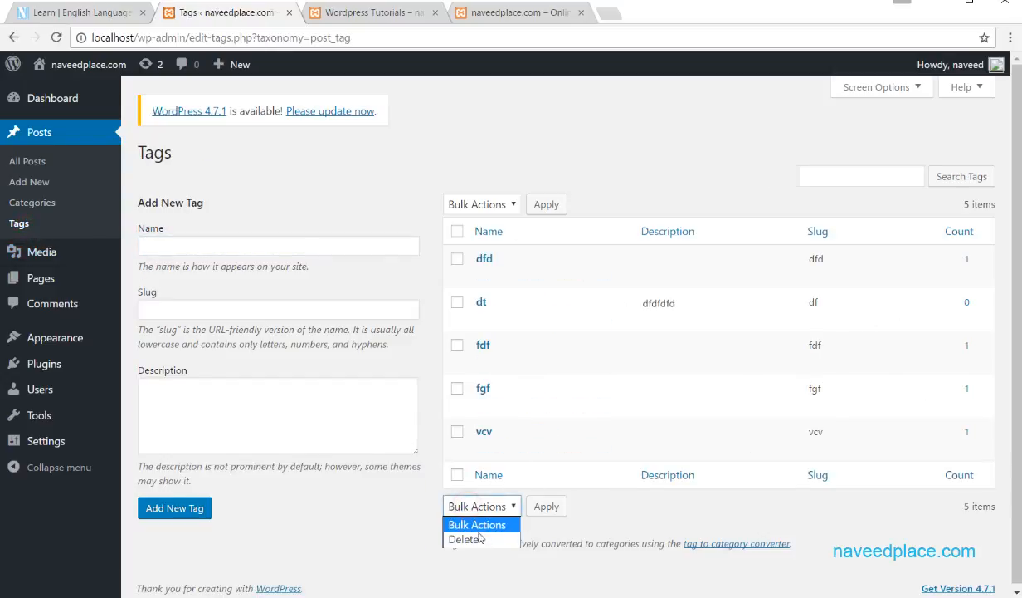
scroll(488, 517, down, 1)
click(485, 503)
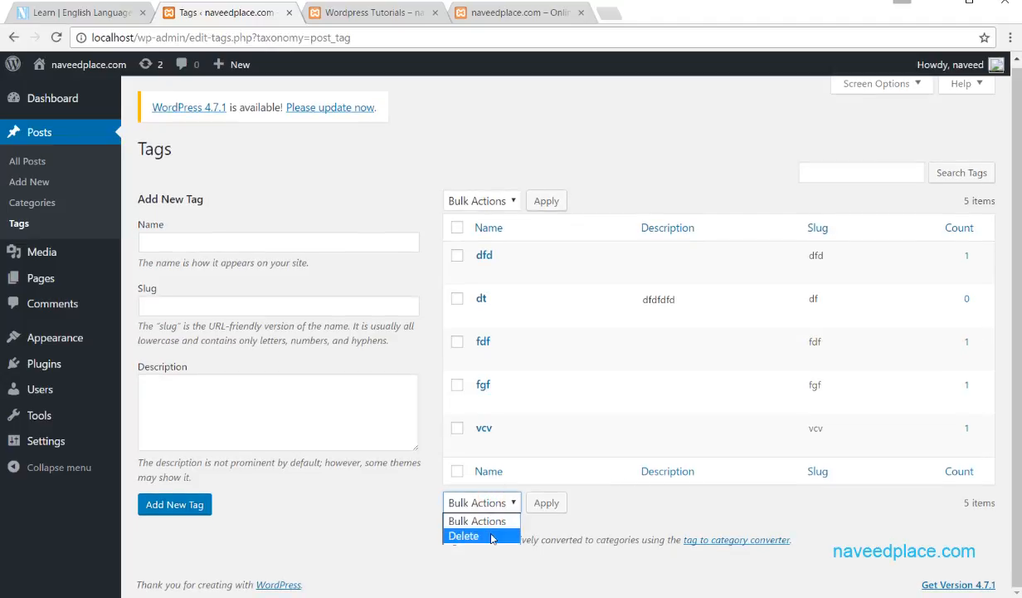
click(41, 172)
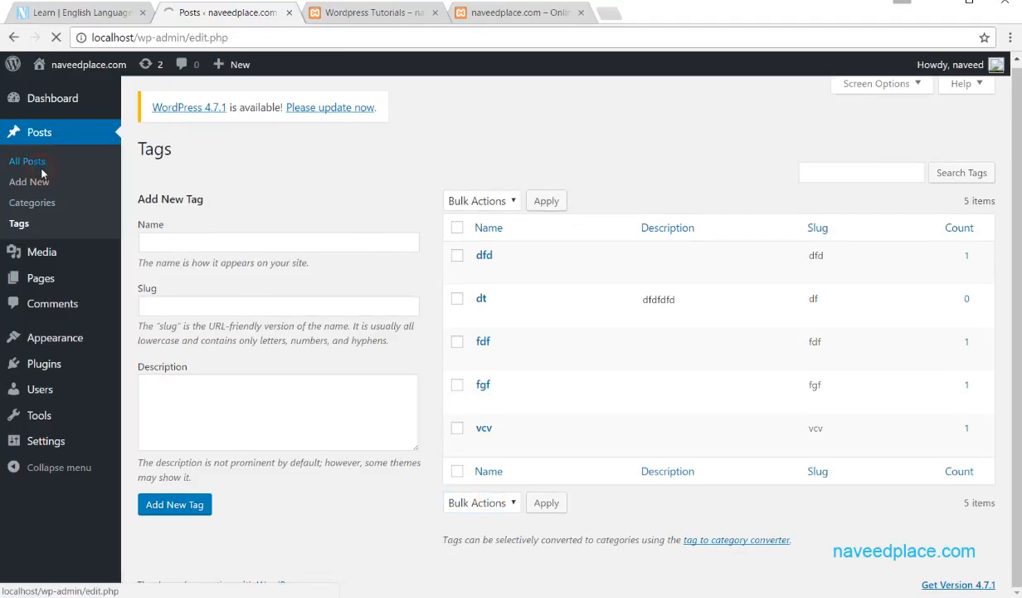